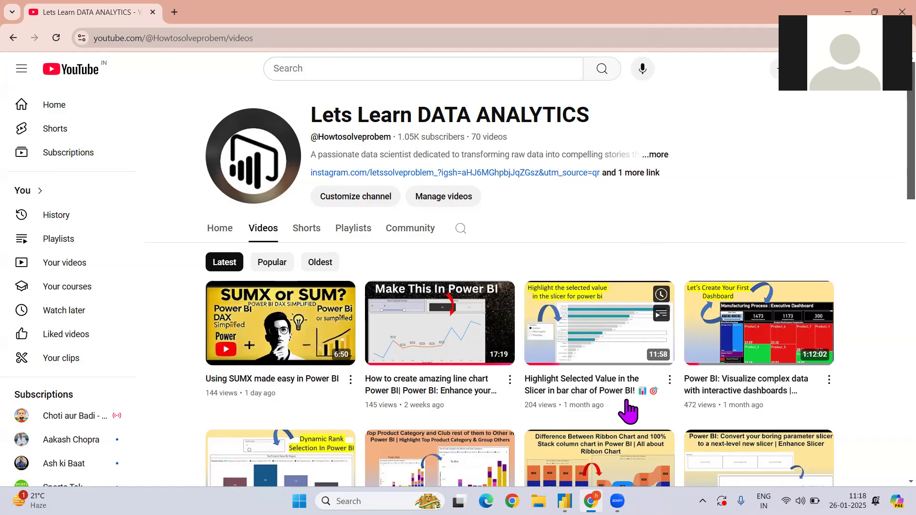
scroll(640, 247, "down", 3)
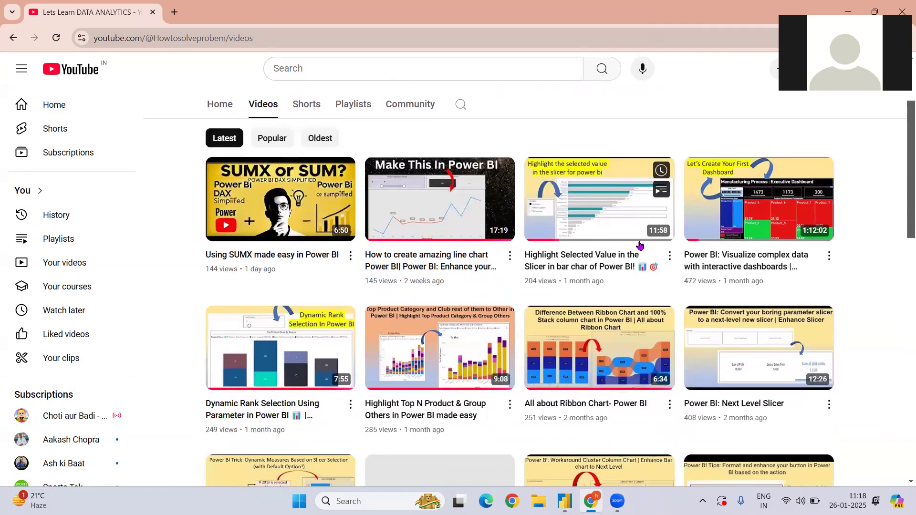
scroll(640, 247, "down", 5)
scroll(640, 245, "up", 8)
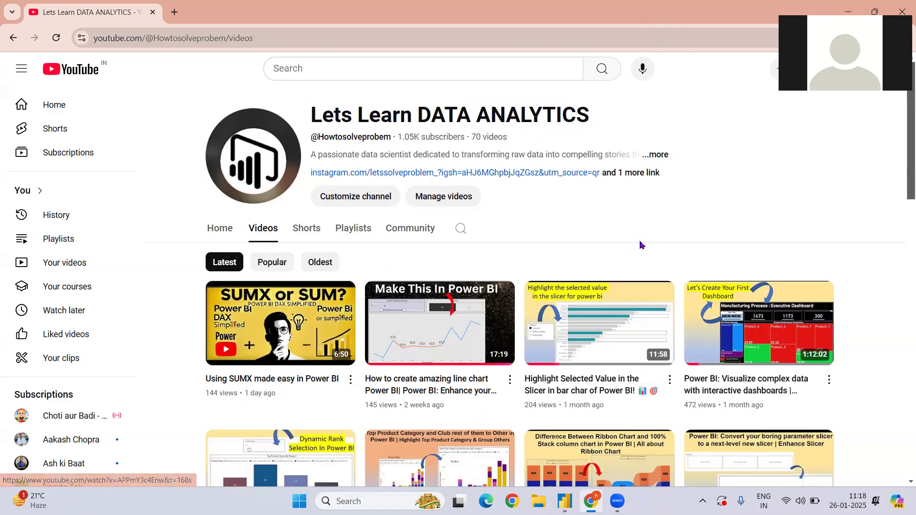
- Switch to Power BI Desktop and move the four empty card visuals together lower and slightly right on the page
left_click(565, 502)
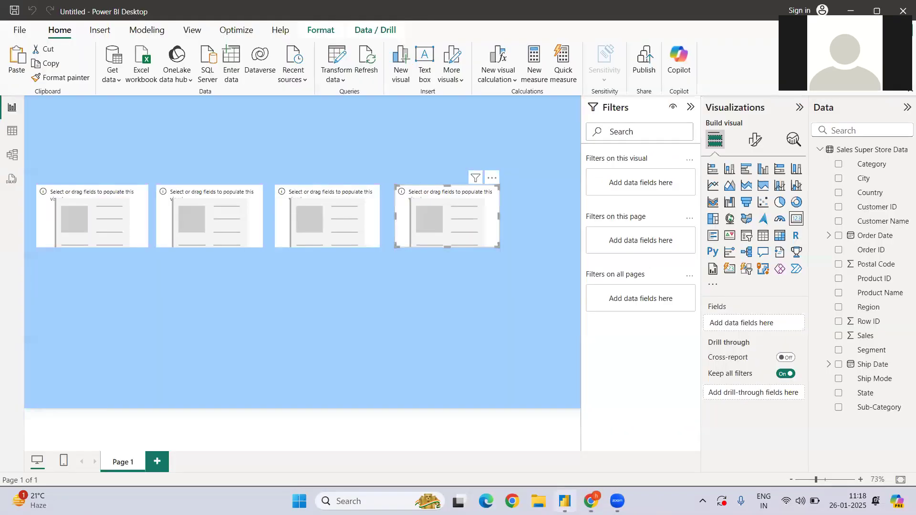
left_click(484, 335)
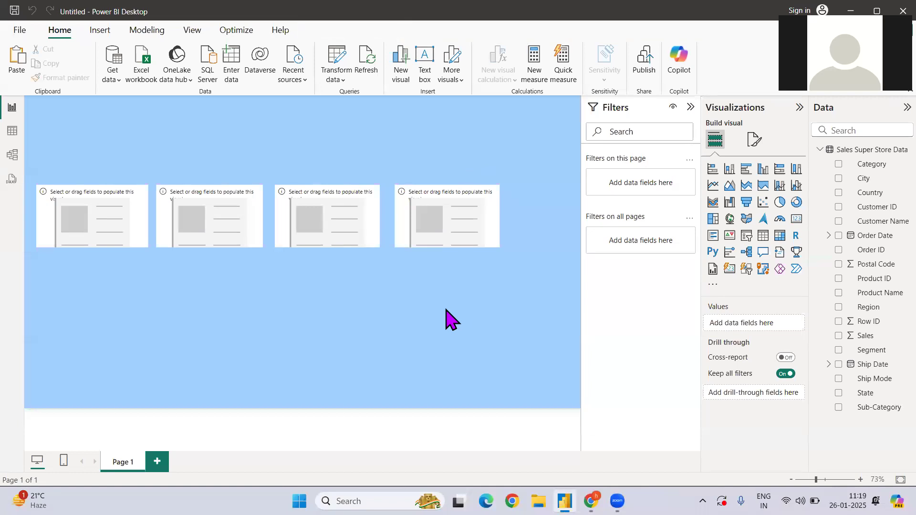
mouse_move(27, 159)
left_mouse_down()
mouse_move(92, 218)
mouse_move(536, 340)
mouse_move(511, 328)
left_mouse_up()
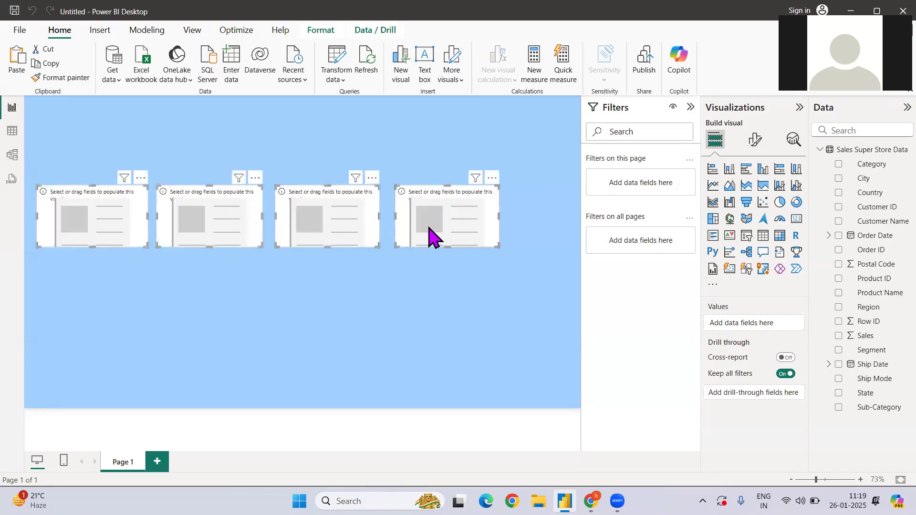
left_click_drag(428, 231, 451, 279)
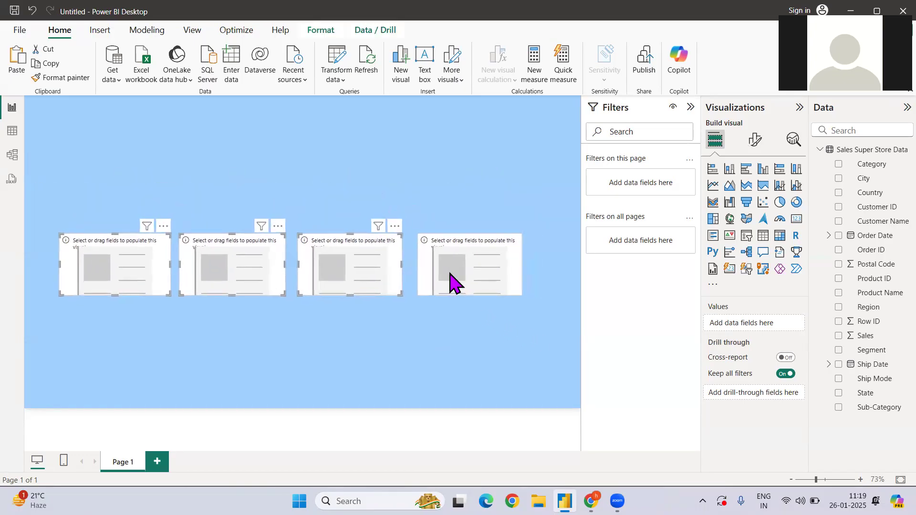
left_click(430, 171)
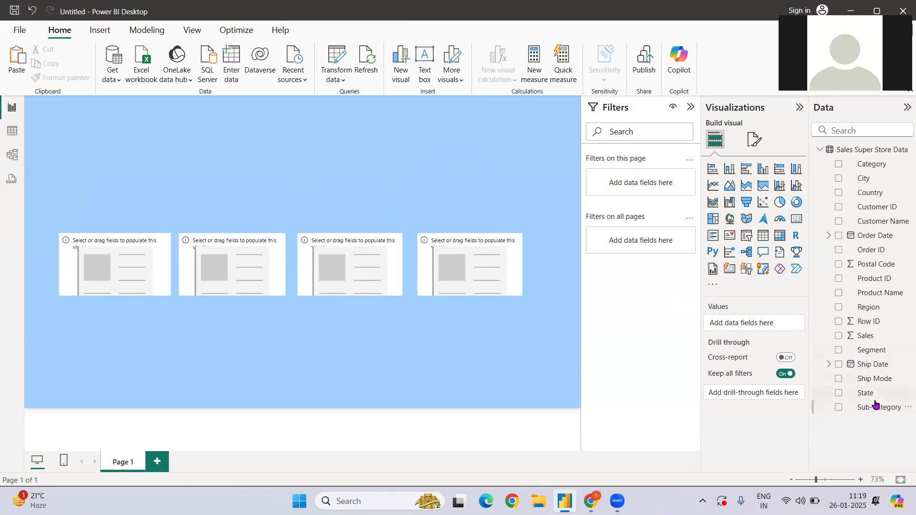
- Try the Sales field in the rightmost card, look through its aggregation and show-value-as options, and remove the field
left_click(864, 337)
left_click(502, 274)
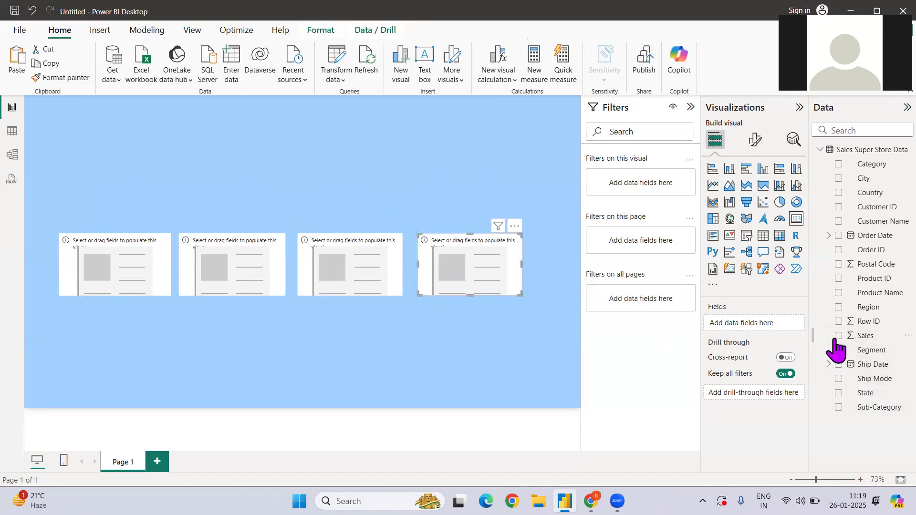
left_click_drag(859, 336, 751, 328)
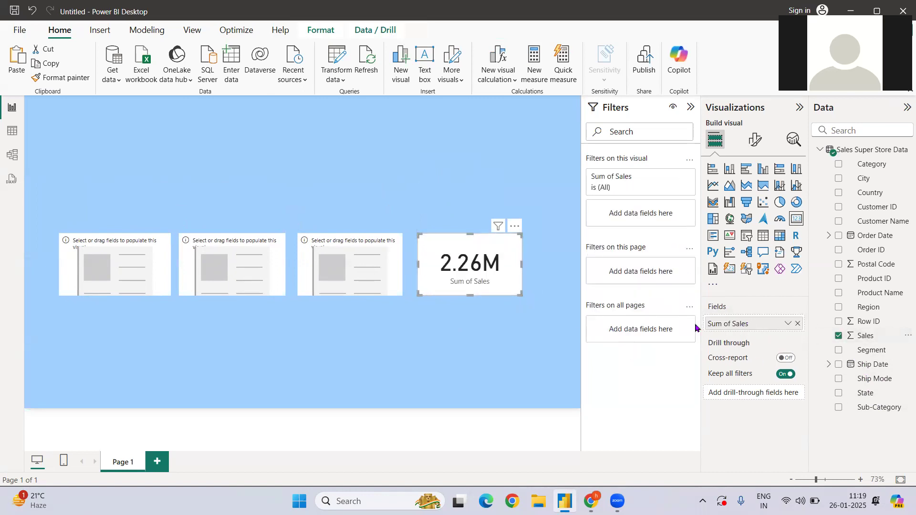
left_click(788, 324)
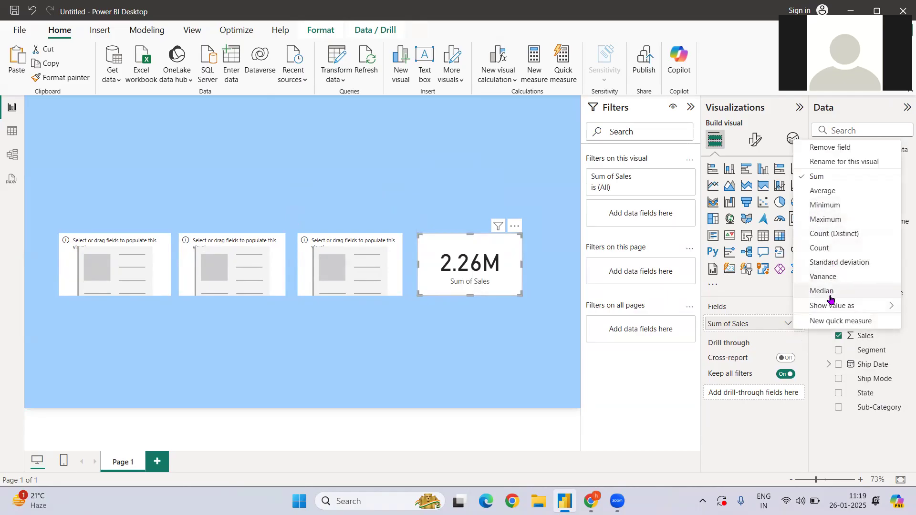
mouse_move(830, 306)
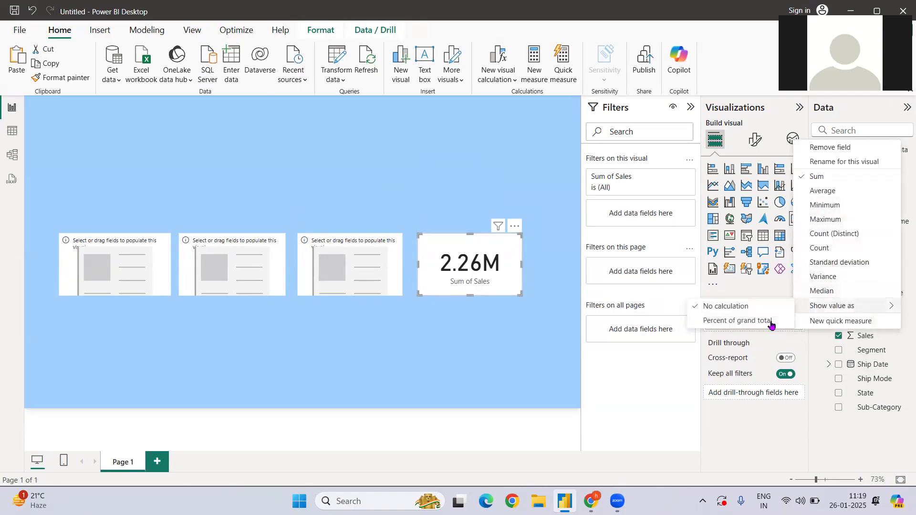
left_click(479, 362)
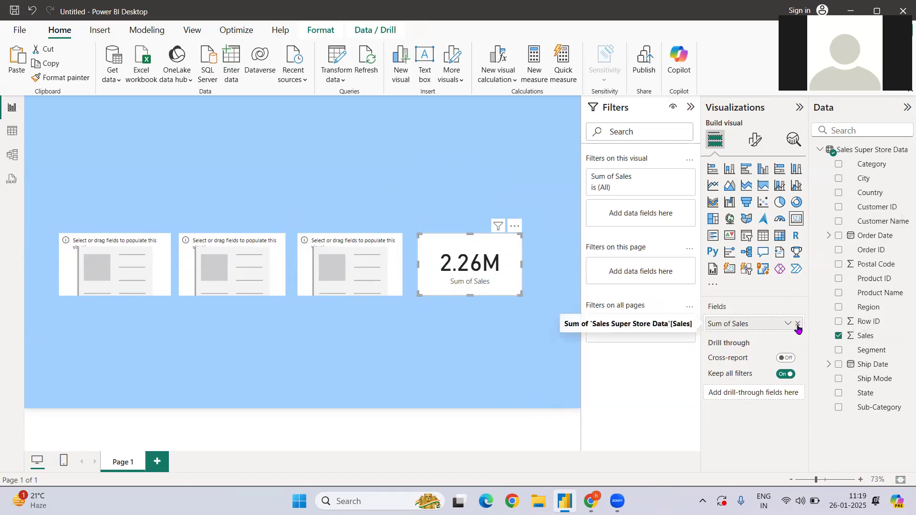
left_click(798, 325)
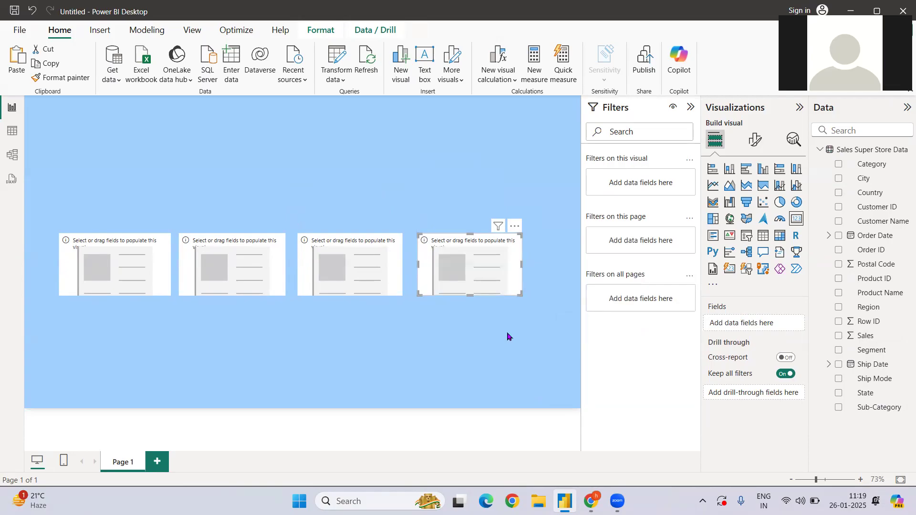
left_click(422, 176)
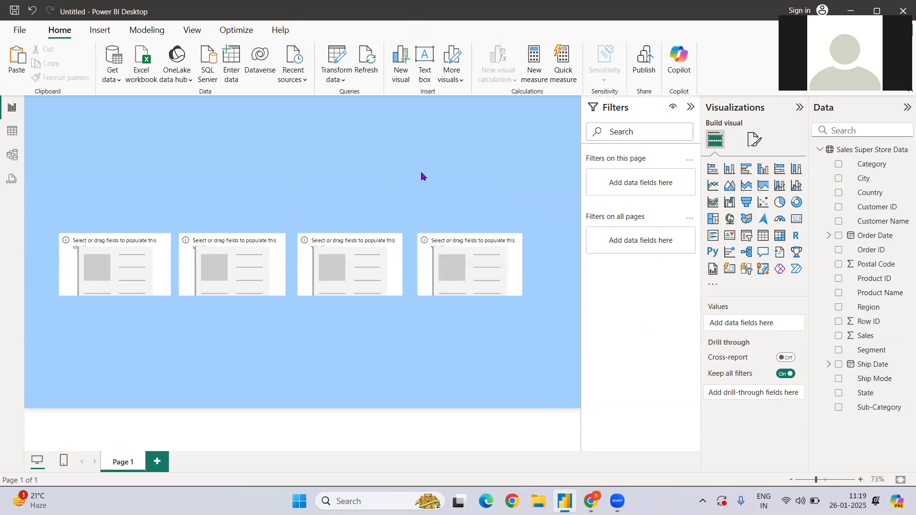
- Create the measure Total Sales = SUM('Sales Super Store Data'[Sales]) in the Sales Super Store Data table and copy its formula
left_click(851, 153)
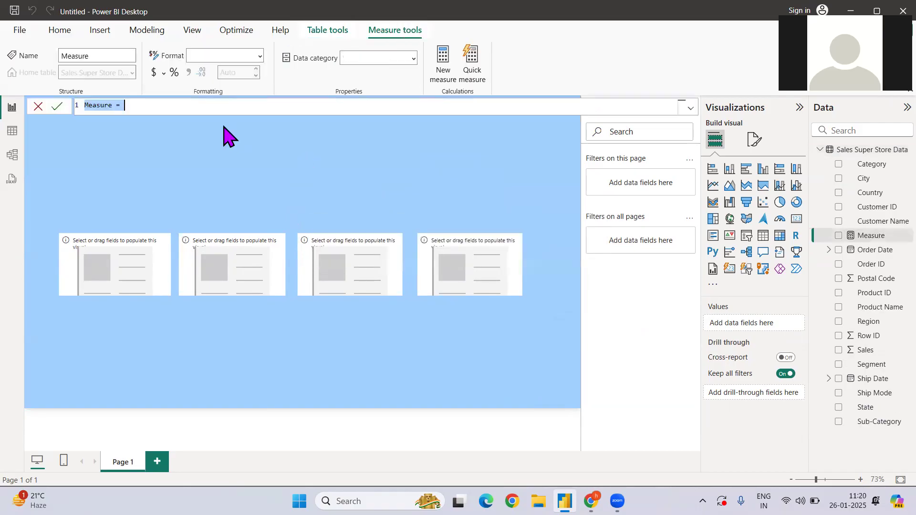
type("Sum")
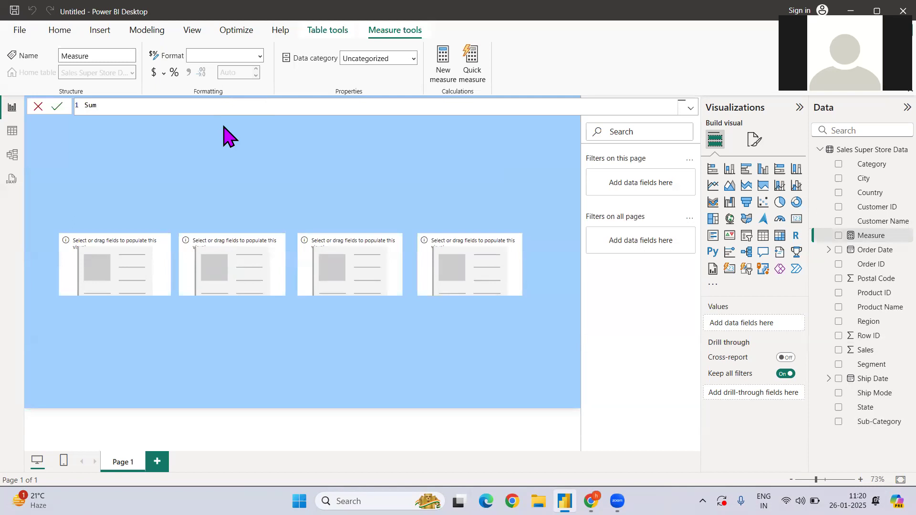
type(" of sales")
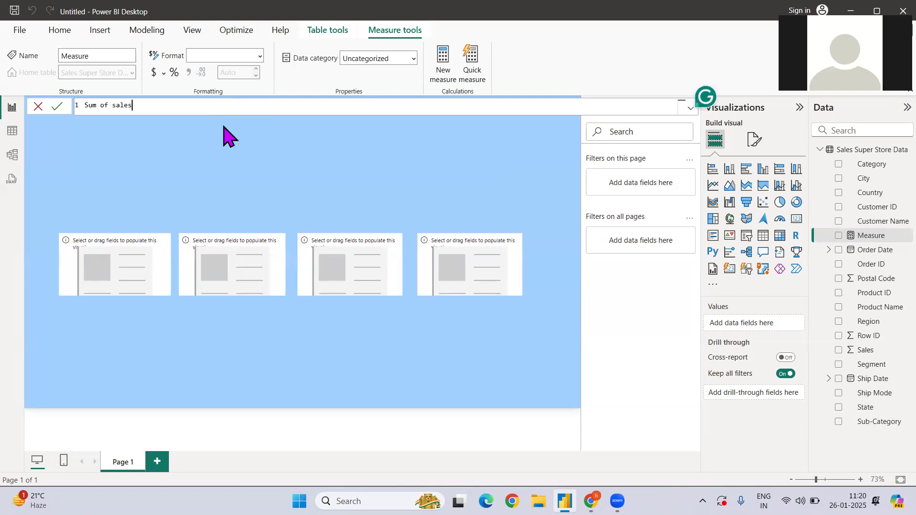
key("ctrl+a")
type("Total Sales = SUM(")
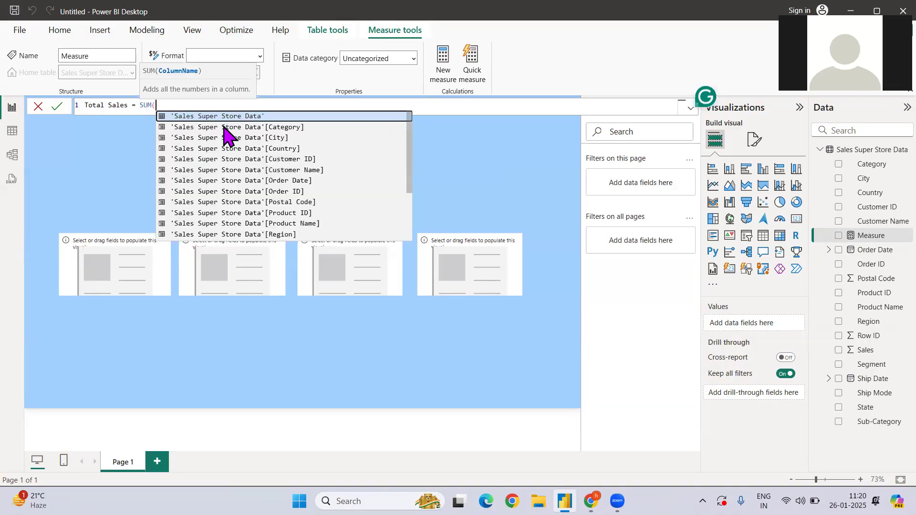
key("Tab")
type("[")
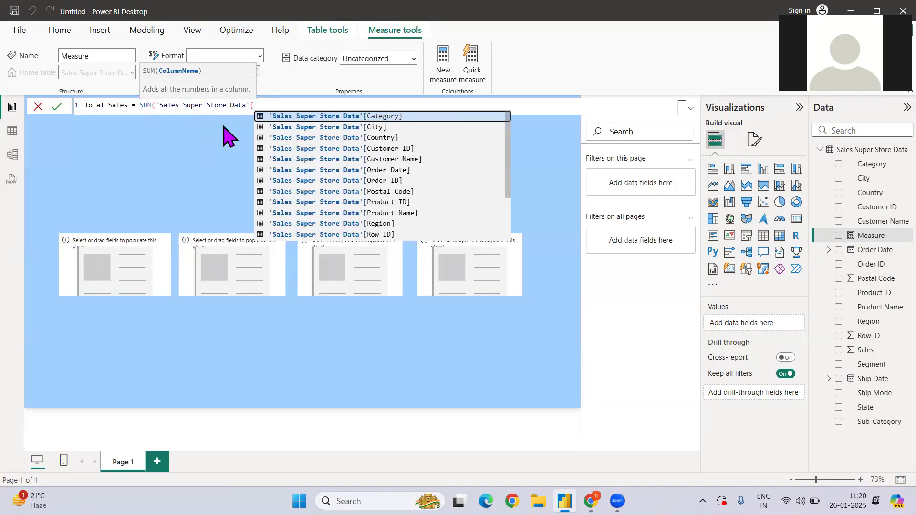
type("S")
key("Tab")
type(")")
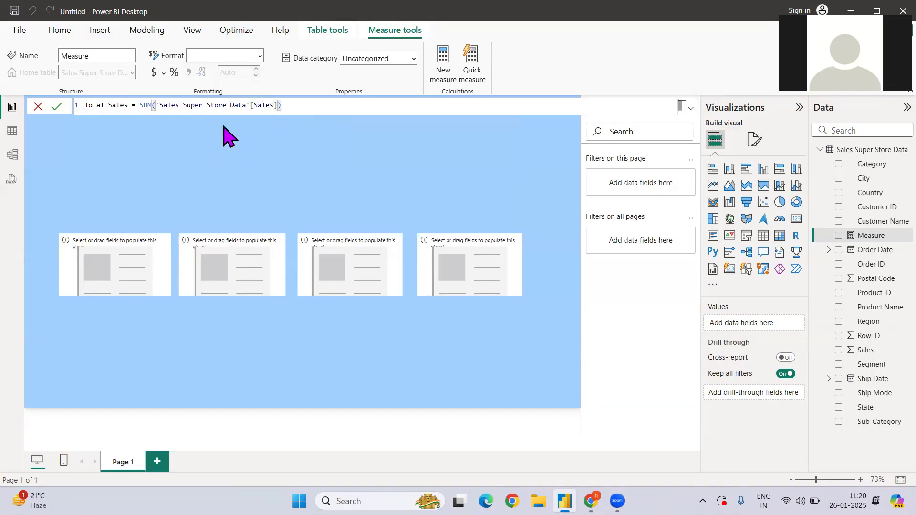
key("ctrl+a")
key("ctrl+c")
key("Return")
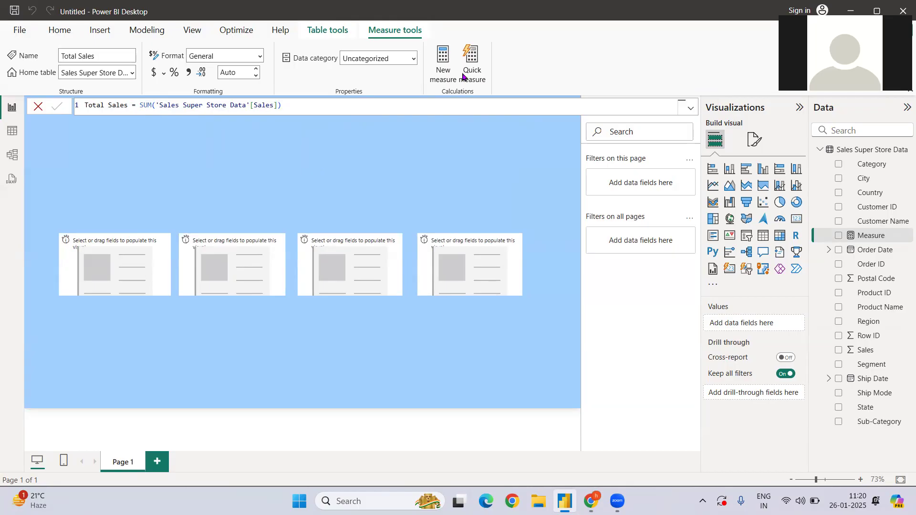
- Add another measure to Sales Super Store Data from the copied Total Sales formula and name it Average Sales
left_click(851, 151)
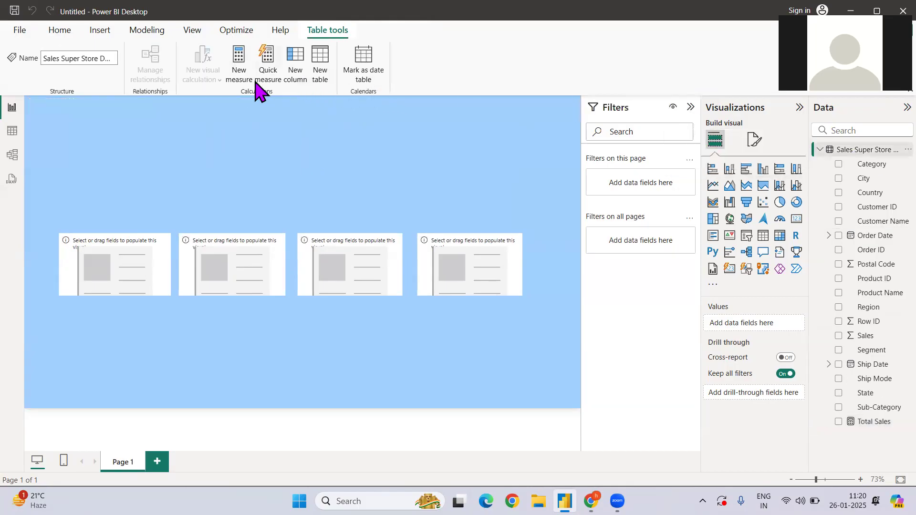
left_click(239, 82)
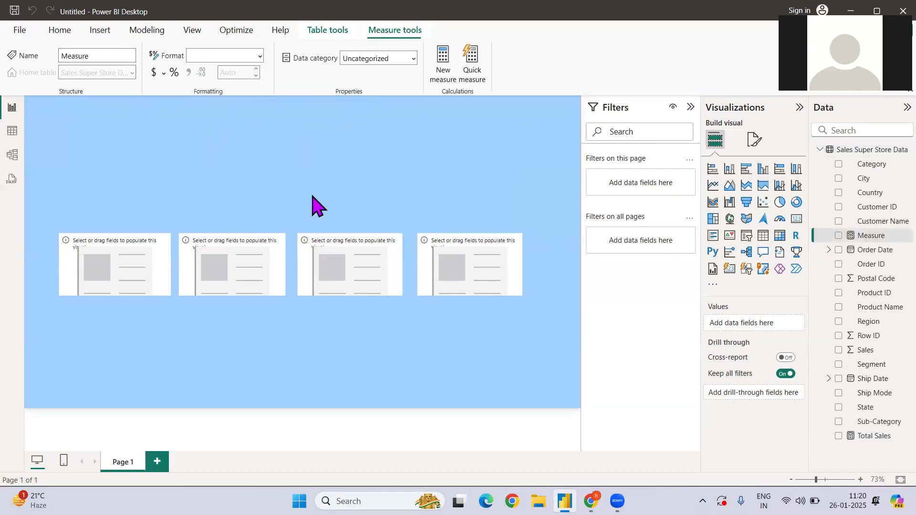
key("ctrl+a")
key("ctrl+v")
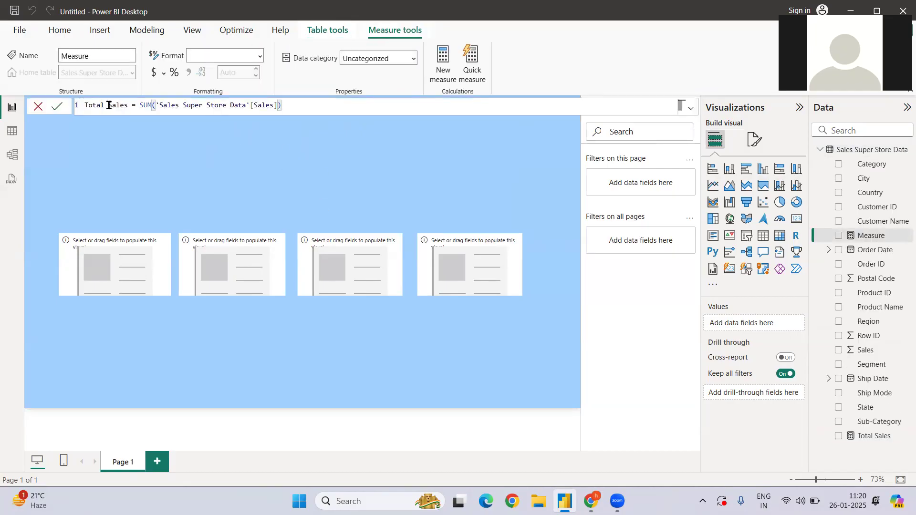
double_click(94, 105)
type("Average Sales")
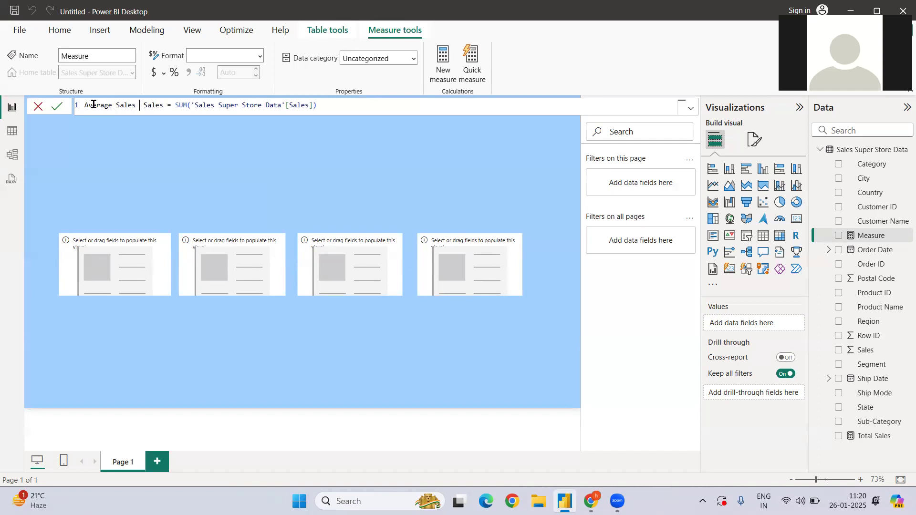
key("ctrl+shift+Left")
key("BackSpace")
key("BackSpace")
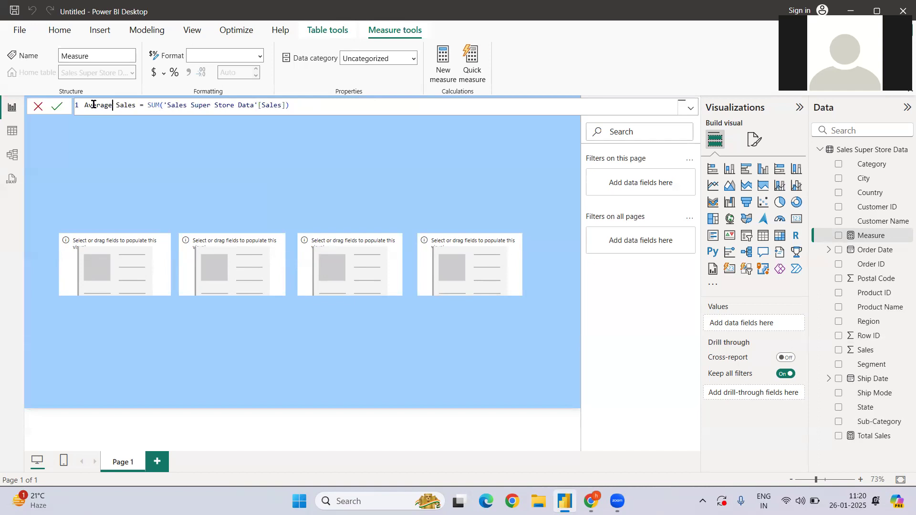
- Replace SUM with AVERAGE in the Average Sales formula and commit the measure
double_click(156, 105)
type("AV")
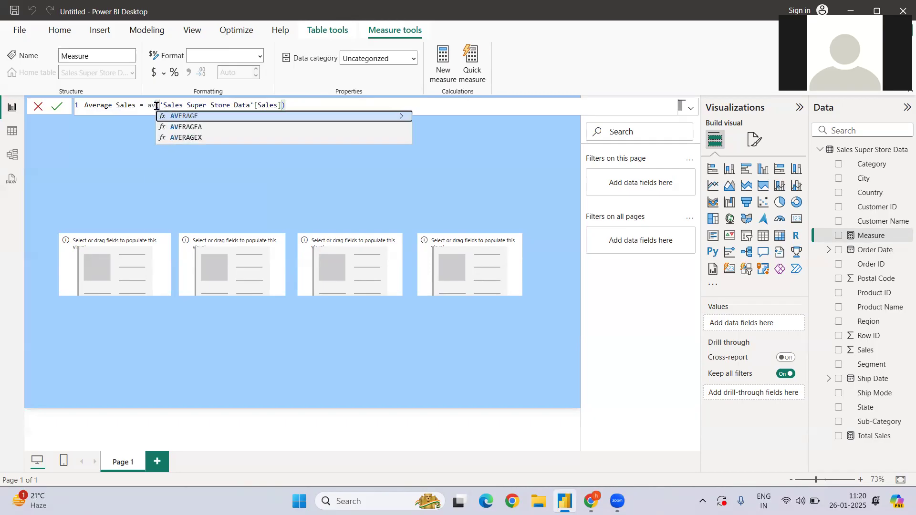
key("Tab")
left_click(378, 106)
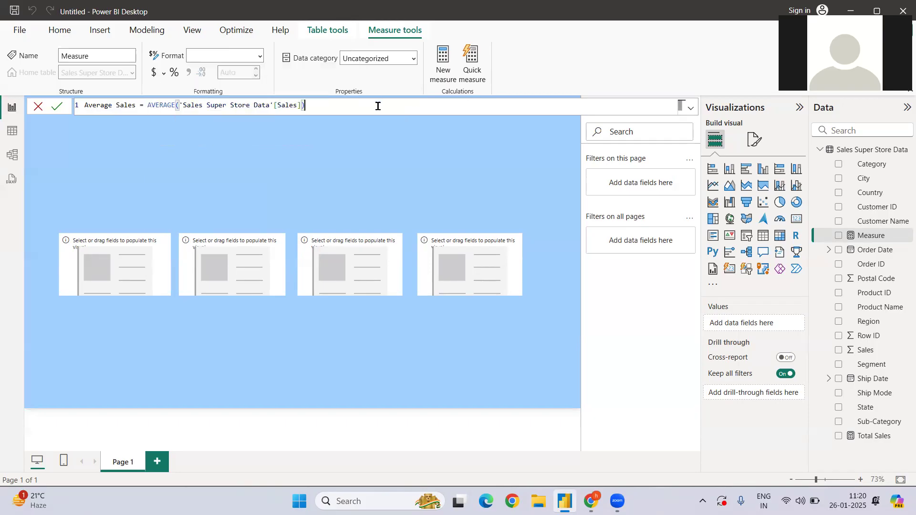
key("Return")
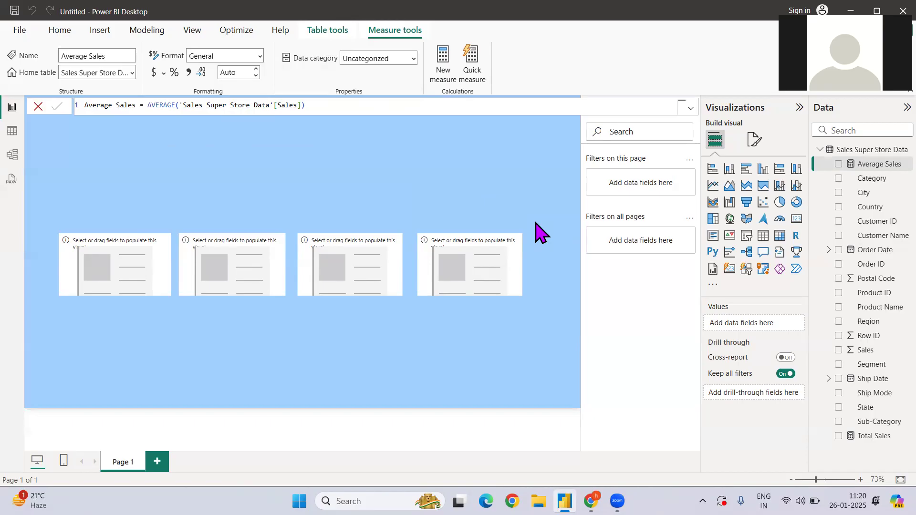
- Create the measure count of order = COUNT('Sales Super Store Data'[Order ID]) in the Sales Super Store Data table and copy its formula
left_click(852, 150)
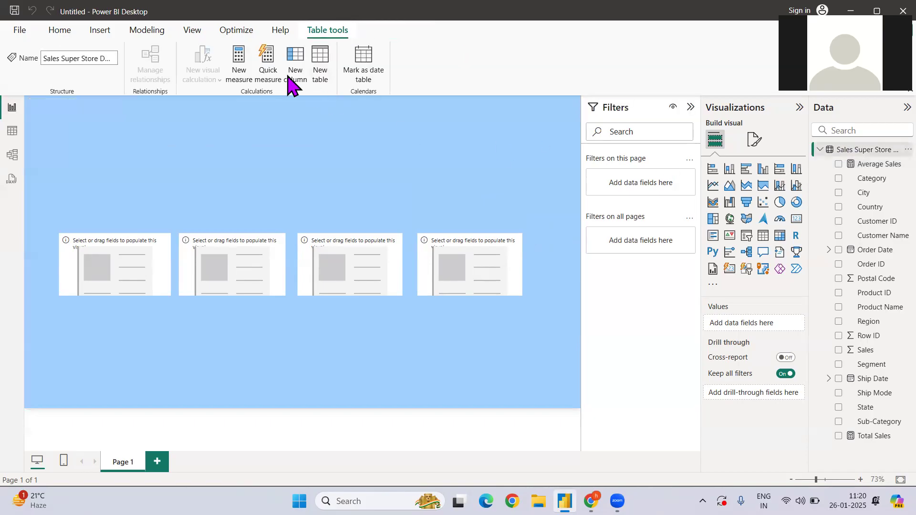
left_click(240, 85)
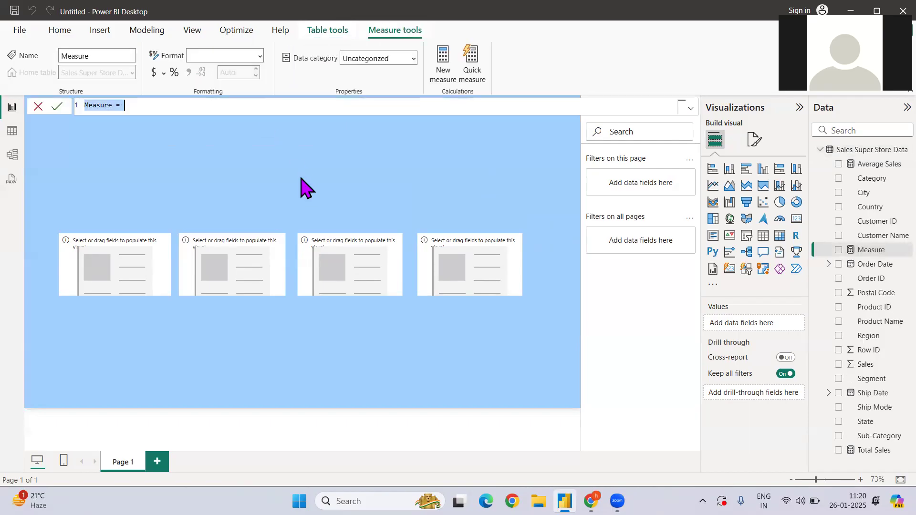
type("count of order = COUNT(")
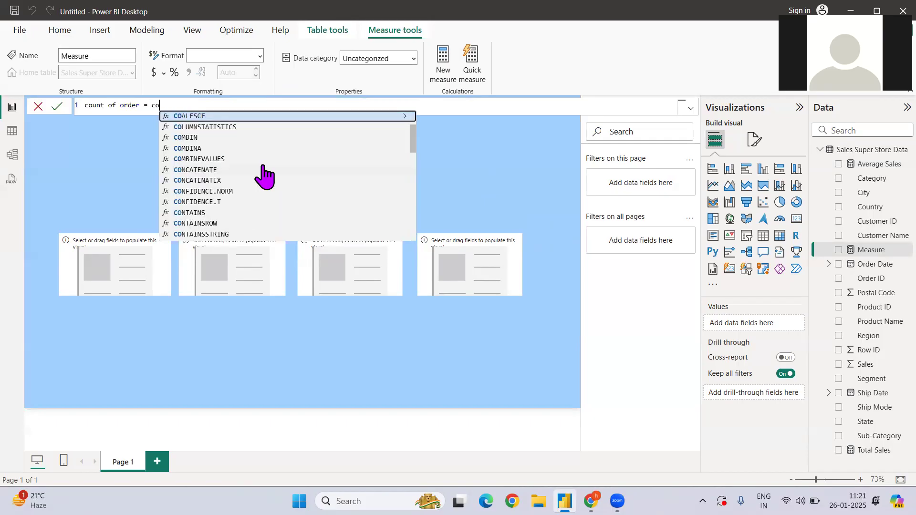
key("Tab")
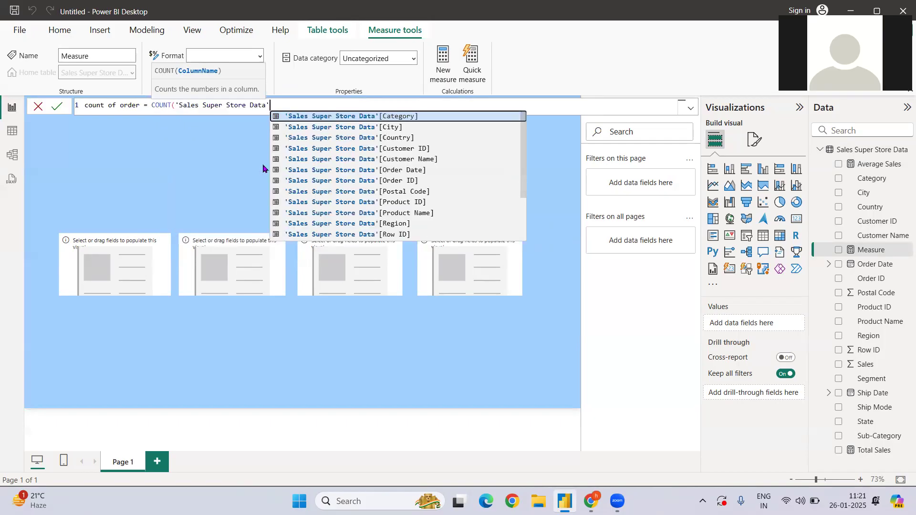
type("[")
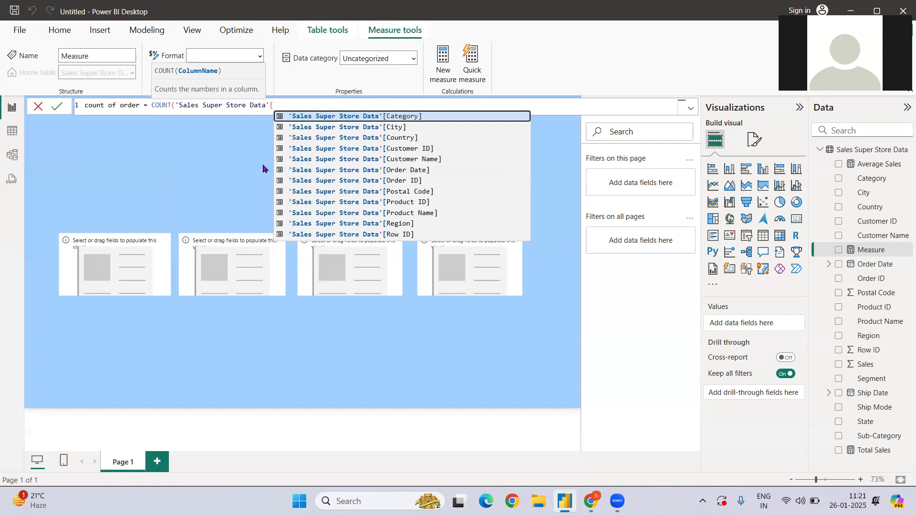
type("o")
key("Down")
key("Tab")
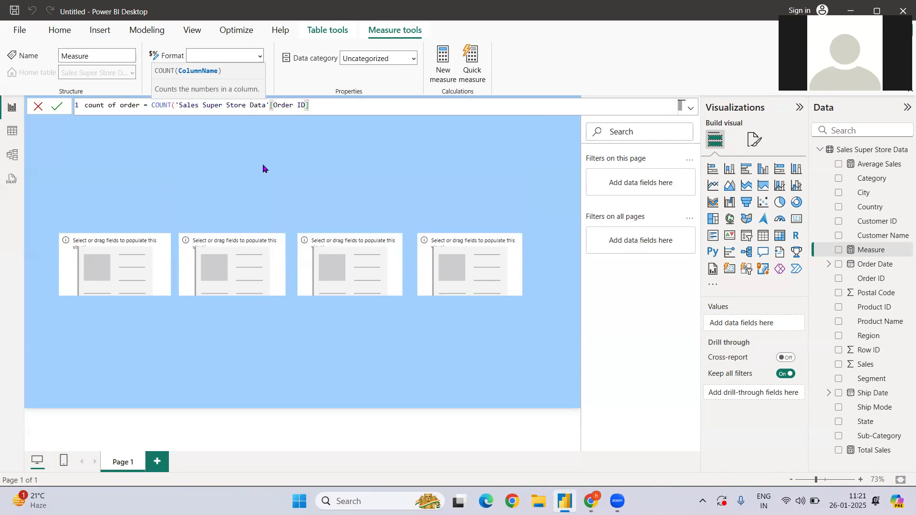
type(")")
key("ctrl+a")
key("ctrl+c")
key("Return")
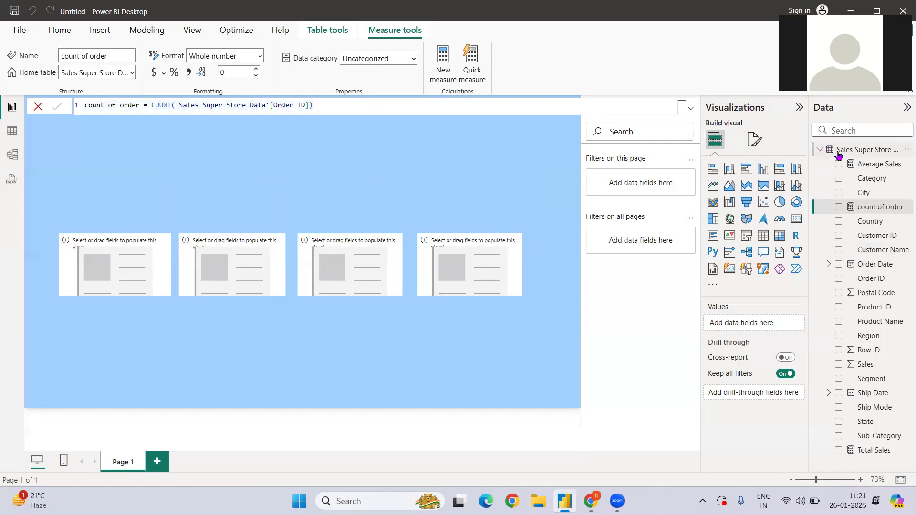
- Add another measure to Sales Super Store Data from the copied count of order formula and name it Distinct count of order
left_click(838, 149)
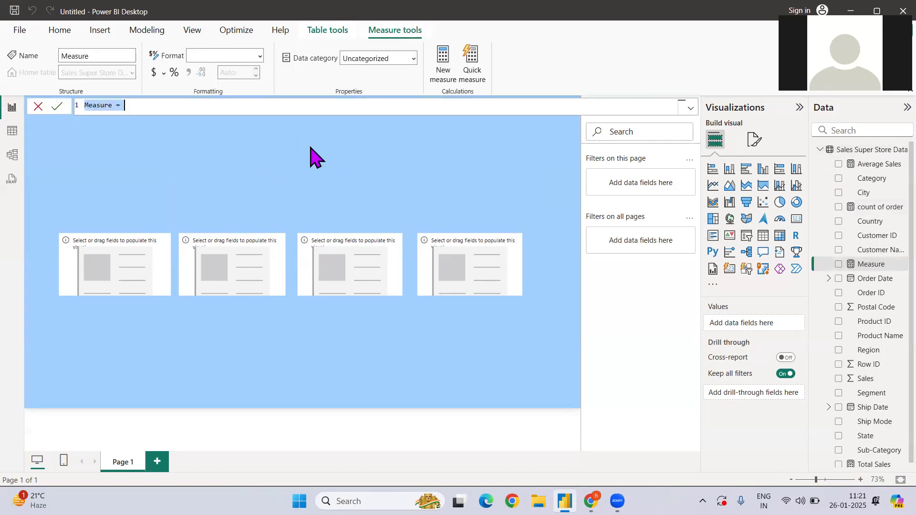
key("ctrl+v")
double_click(88, 106)
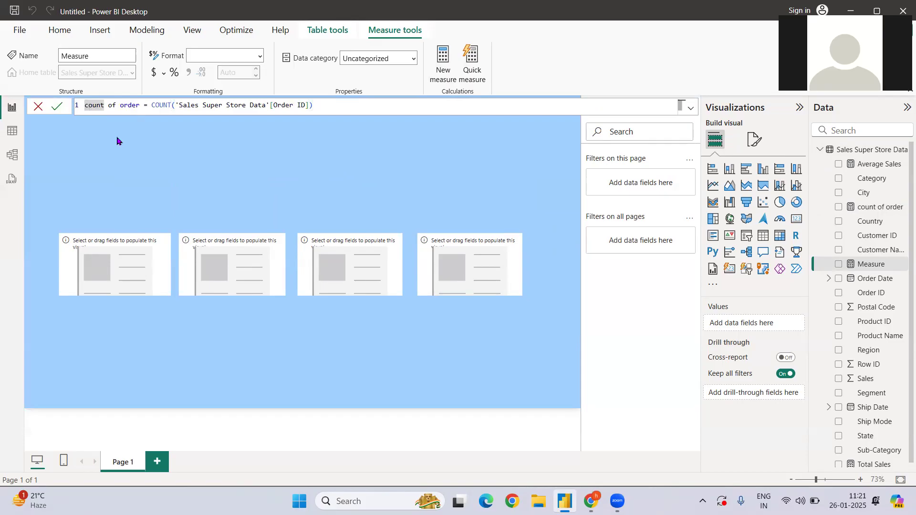
key("Left")
type("Distinct")
- Replace COUNT with DISTINCTCOUNT in the Distinct count of order formula and commit the measure
double_click(191, 105)
type("countdi")
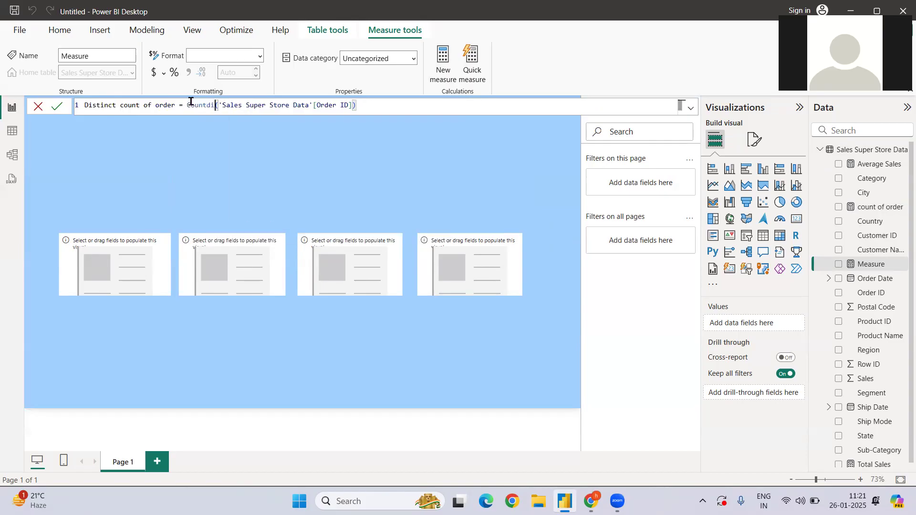
key("BackSpace")
key("BackSpace")
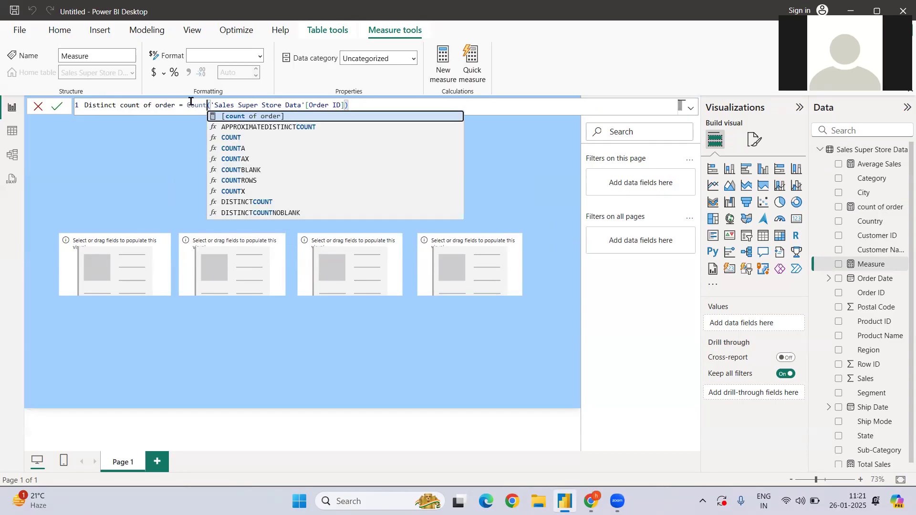
key("Down")
key("Down")
key("Down")
key("Down")
key("Down")
key("Down")
key("Down")
key("Down")
key("Tab")
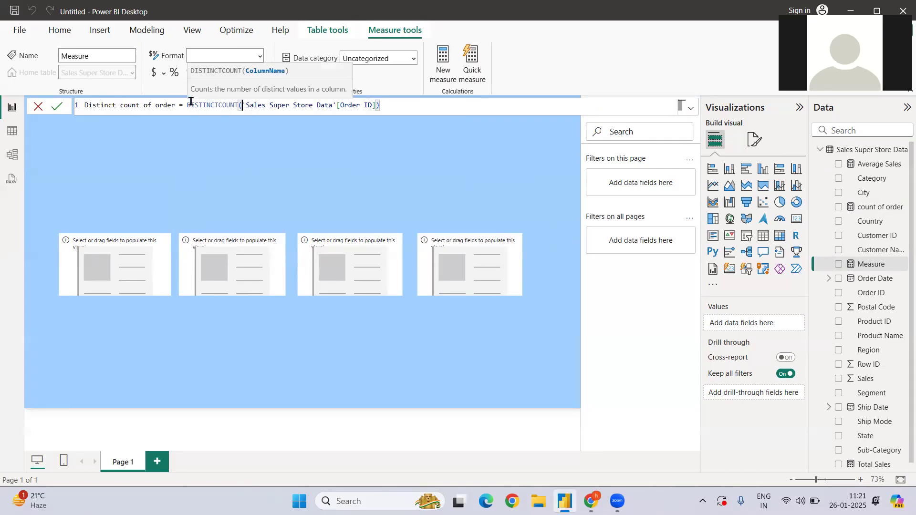
left_click(418, 108)
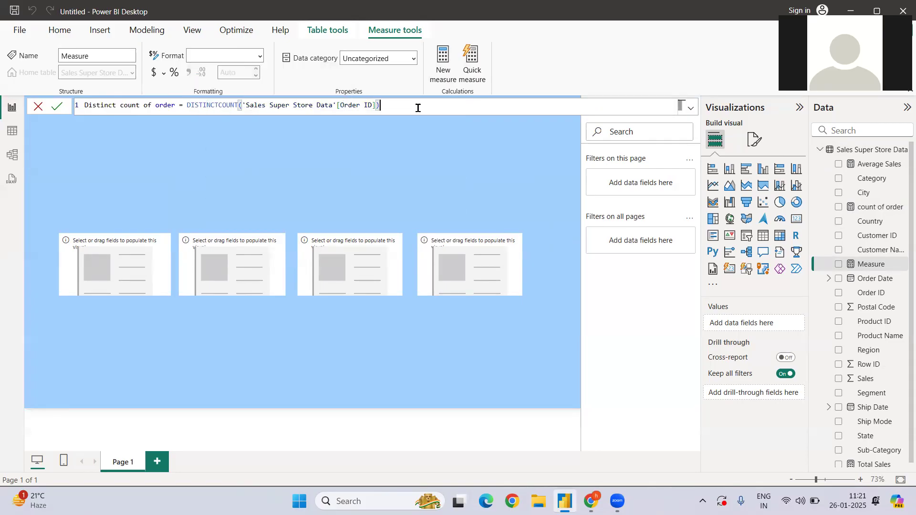
key("Return")
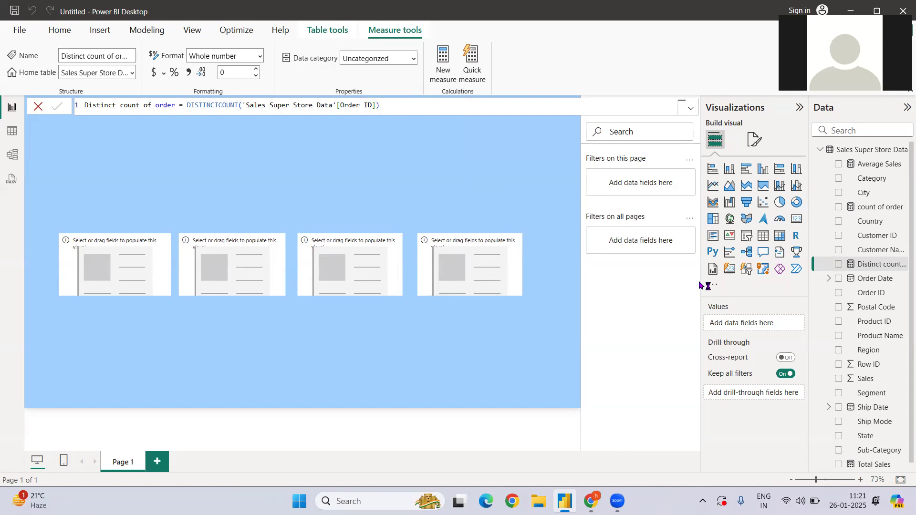
- Populate the first card with the Total Sales measure and the second card with Average Sales
scroll(876, 380, "down", 1)
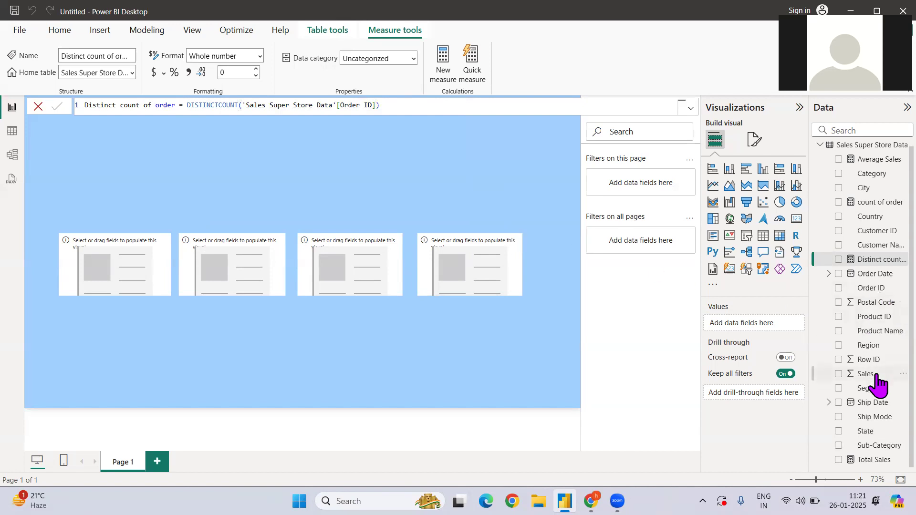
left_click(148, 265)
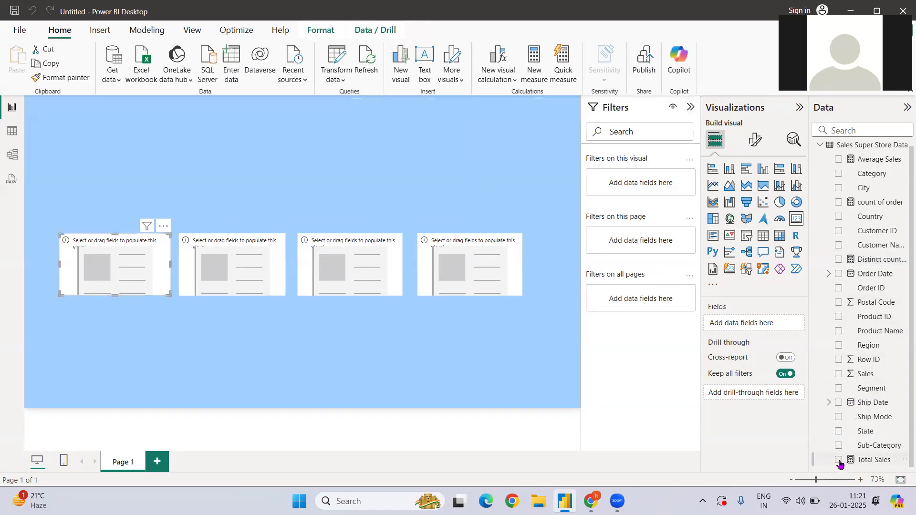
left_click(838, 460)
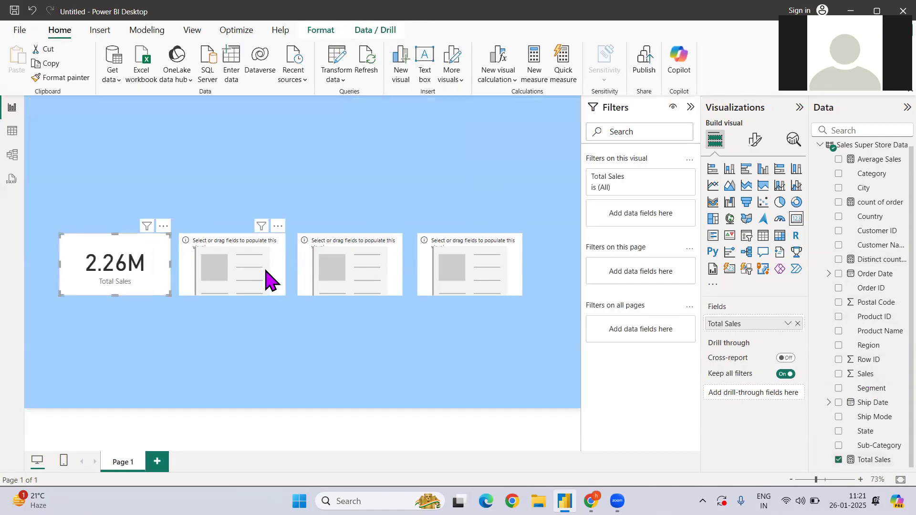
left_click(266, 278)
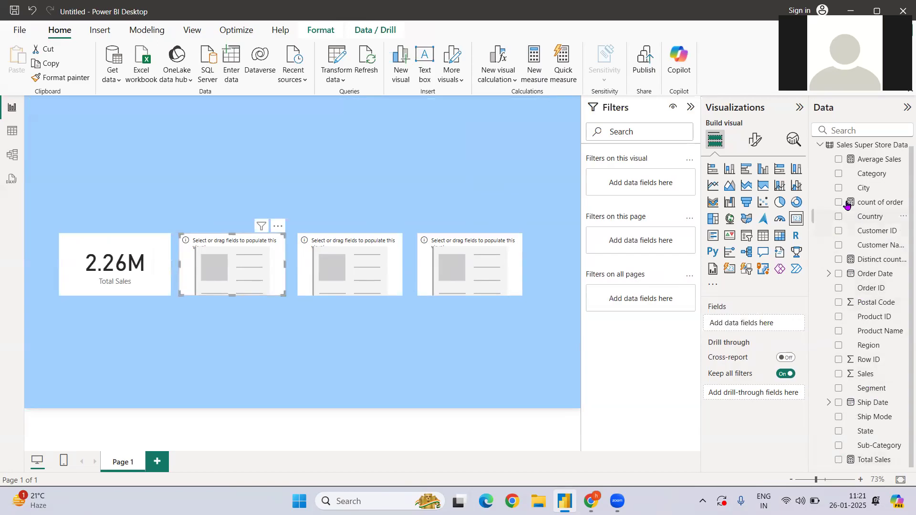
left_click(838, 159)
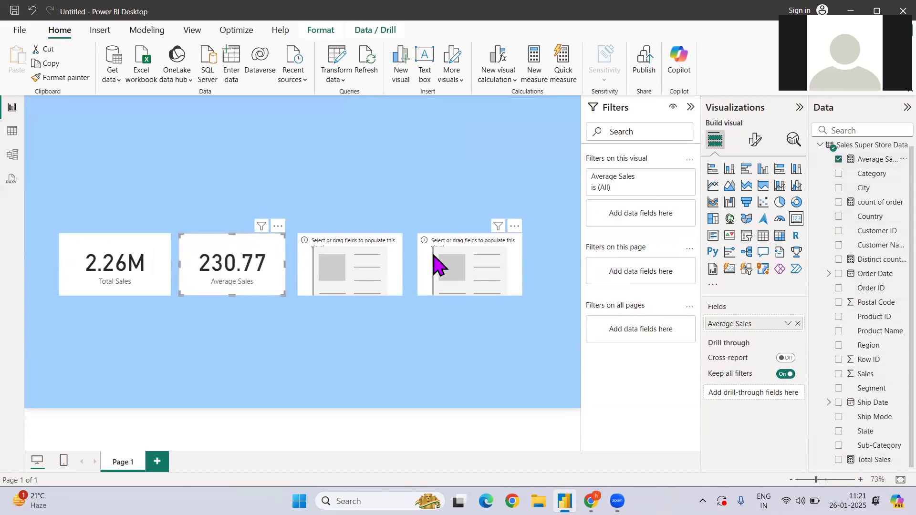
- Populate the third card with the count of order measure and the fourth with Distinct count of order, then deselect the card
left_click(377, 273)
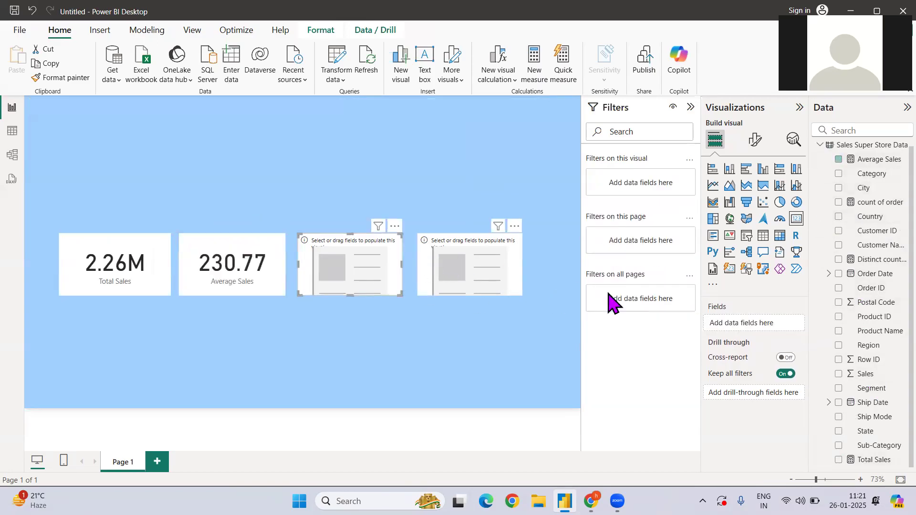
left_click(839, 202)
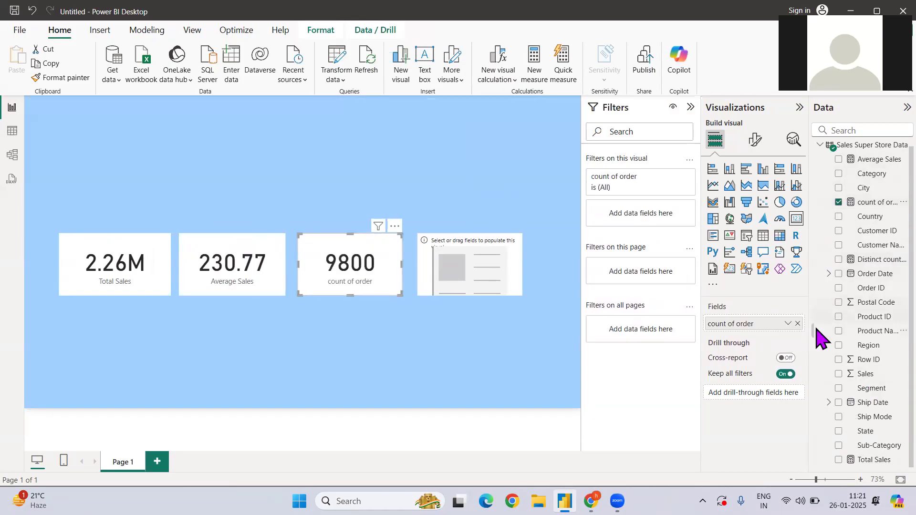
left_click(496, 287)
left_click(839, 259)
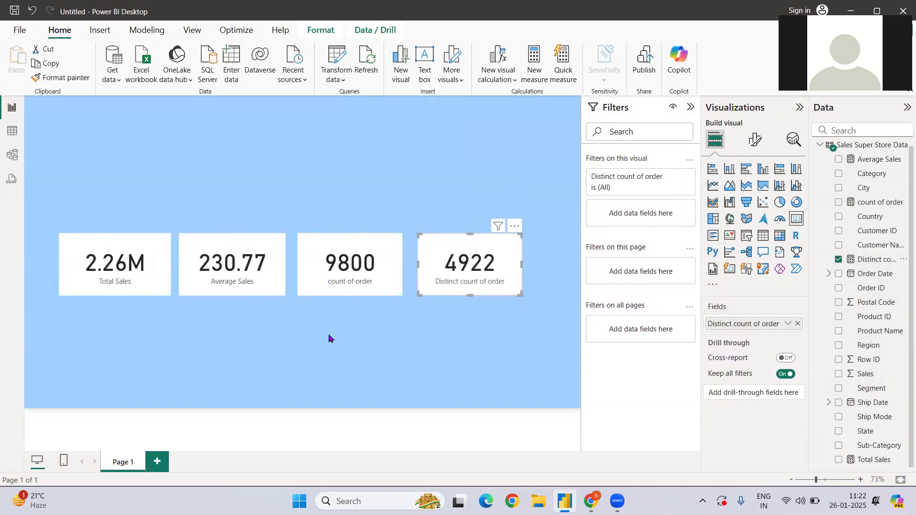
left_click(137, 199)
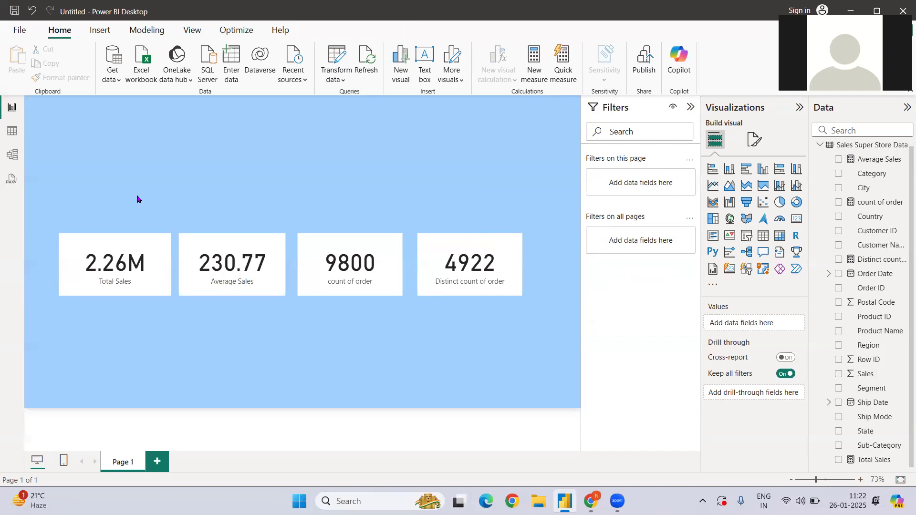
- Add a new measure named west regsion sales to Sales Super Store Data, beginning its formula with CALCULATE([Total Sales]
mouse_move(142, 283)
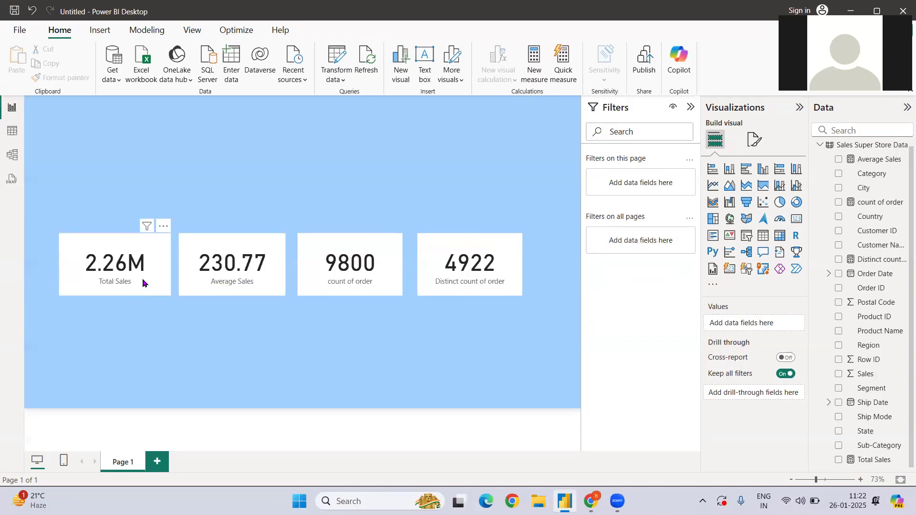
left_click(142, 283)
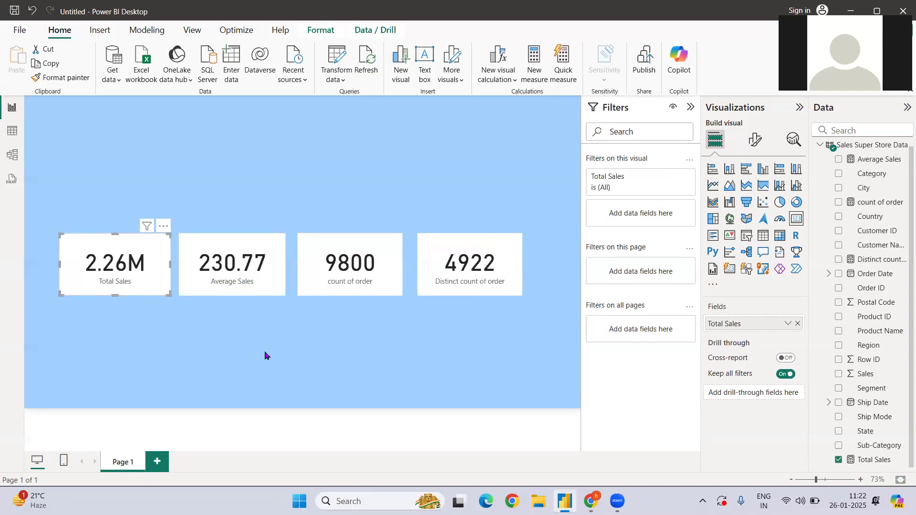
left_click(833, 144)
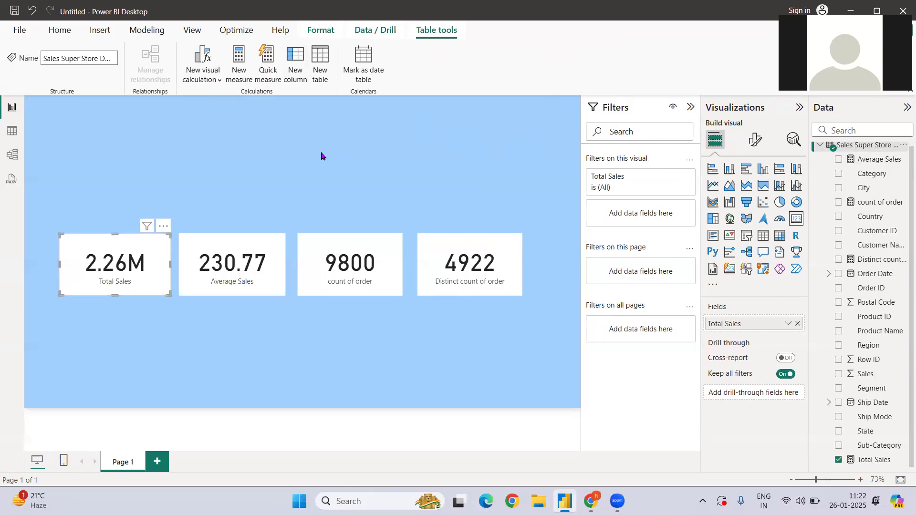
left_click(238, 75)
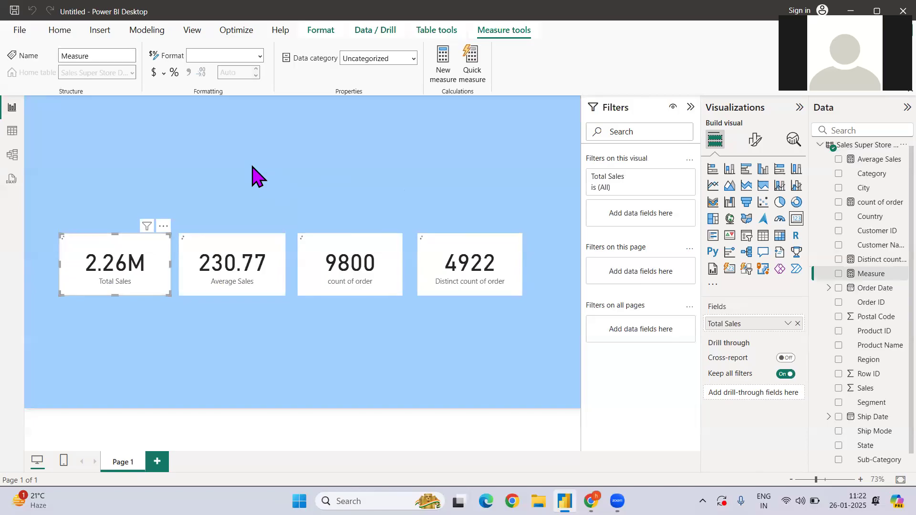
type("west regsion sales = C")
key("Tab")
type("[T")
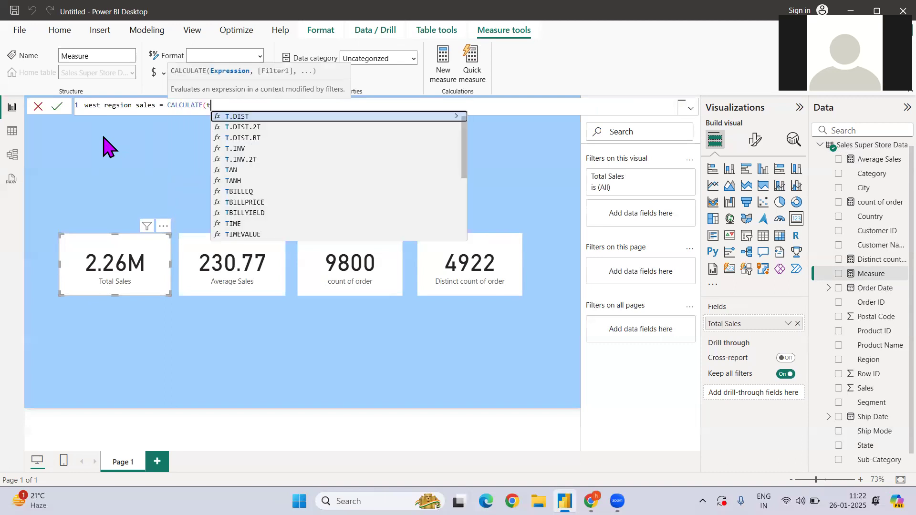
key("Tab")
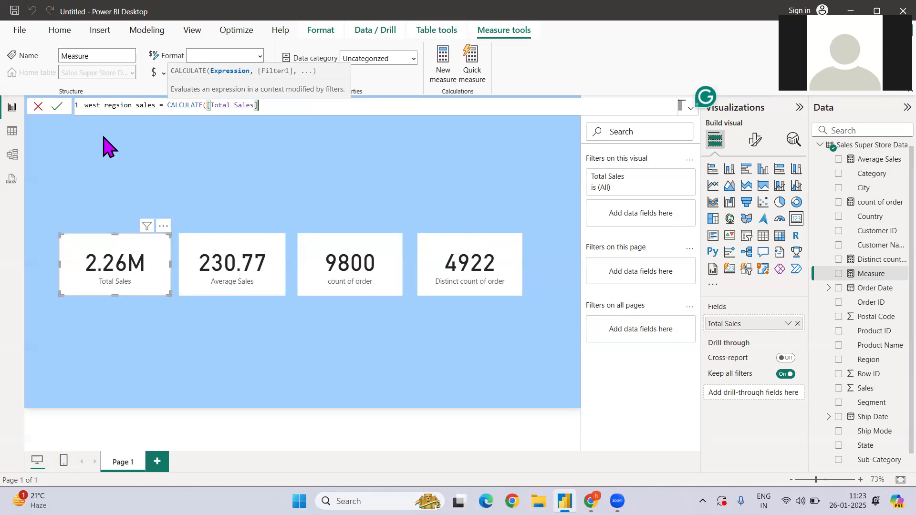
- Extend the west regsion sales formula with a FILTER function over the 'Sales Super Store Data' table
type(",")
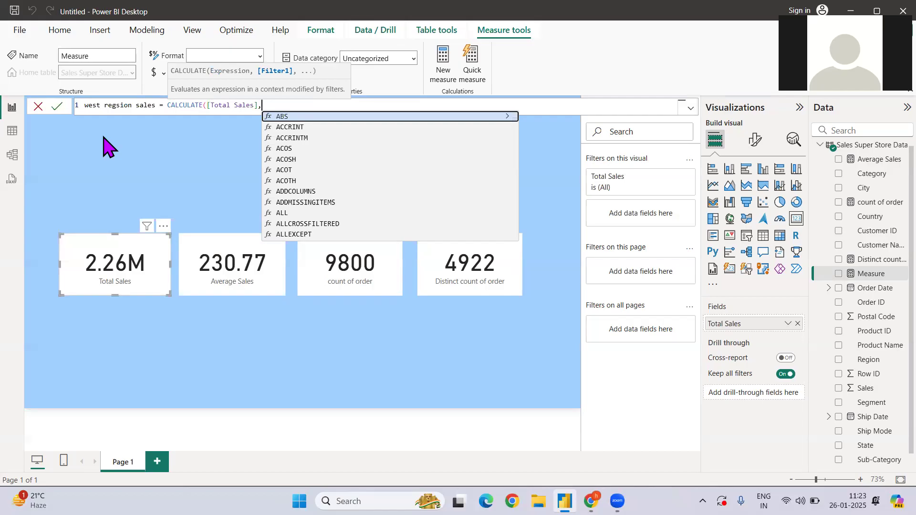
type("fil")
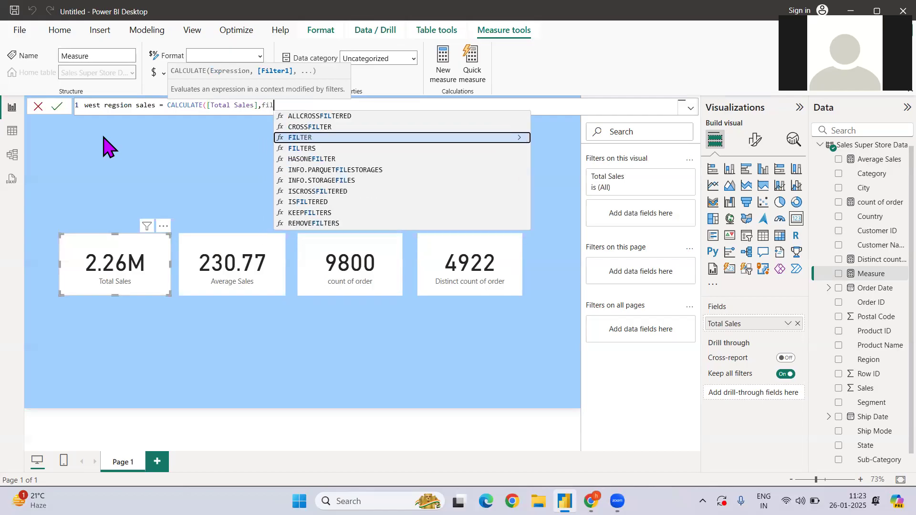
key("Tab")
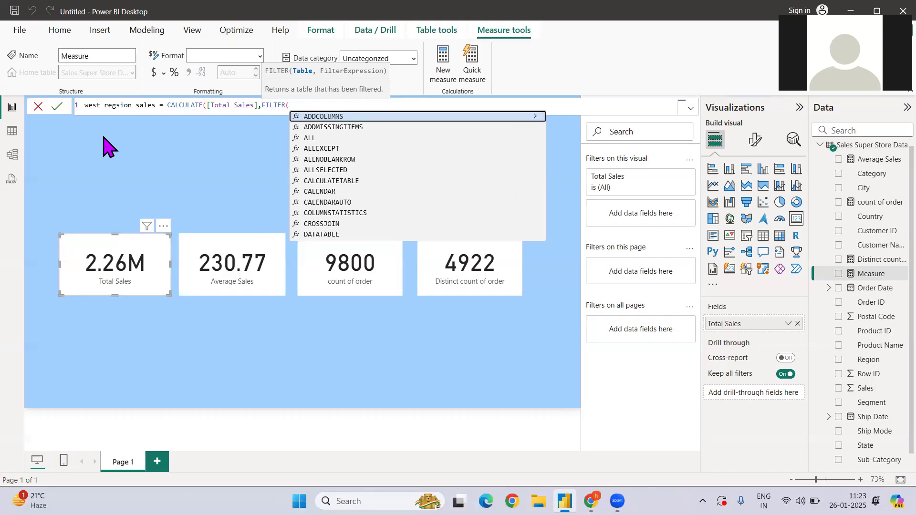
type("s")
key("Tab")
- Complete the filter condition as 'Sales Super Store Data'[Region] = "West", close both functions, commit the measure and leave the formula
type(", s")
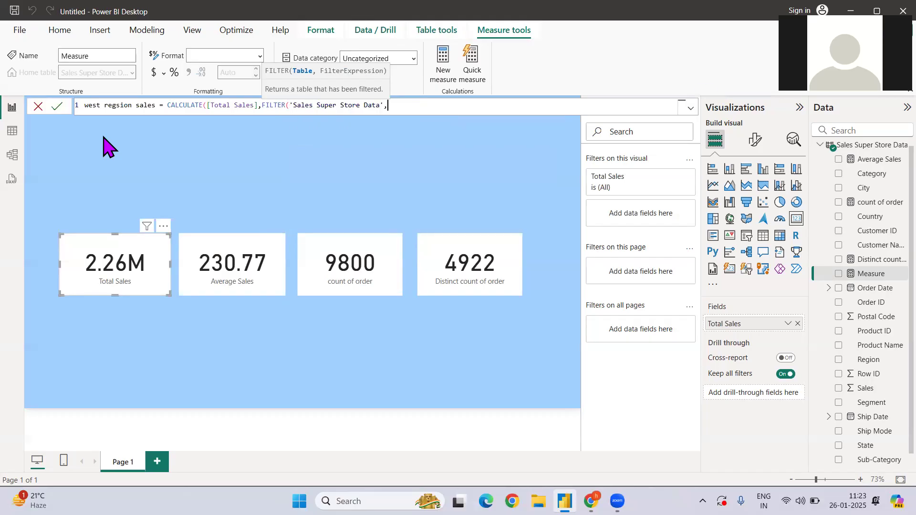
key("Tab")
type("[r")
key("Tab")
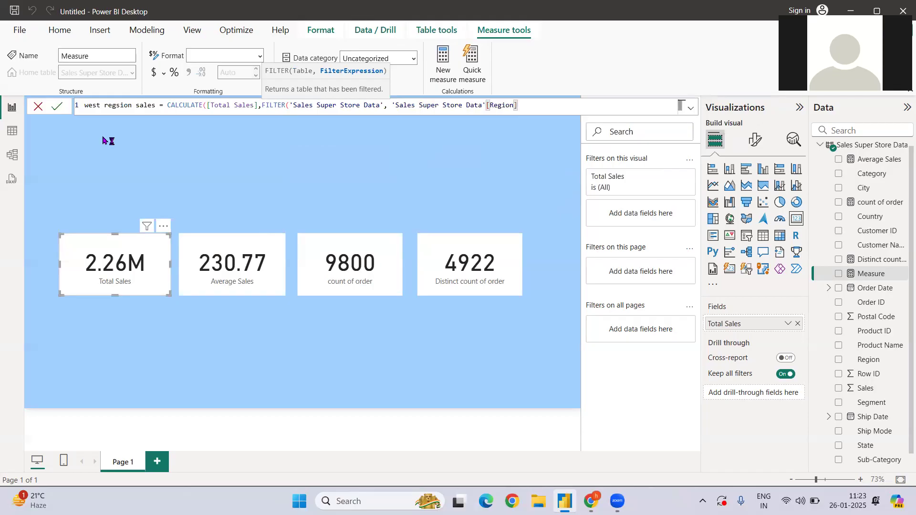
type("= \"West\")")
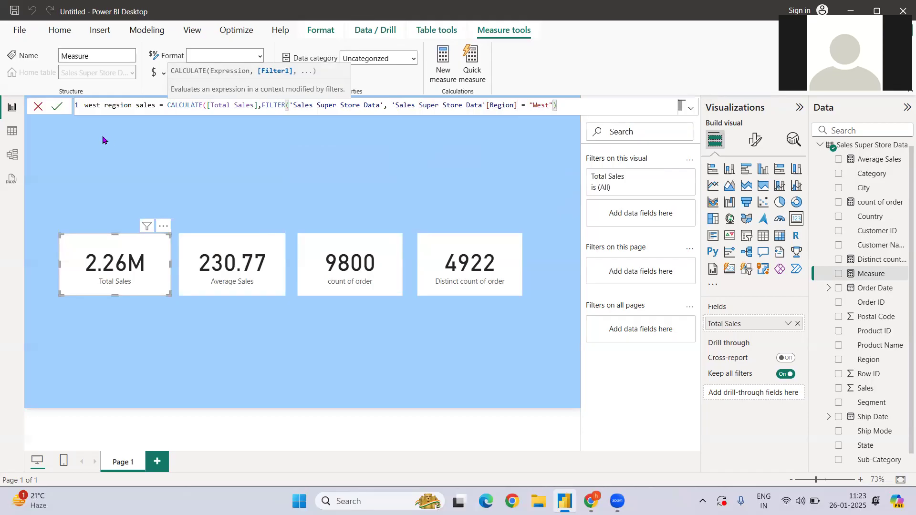
type(")")
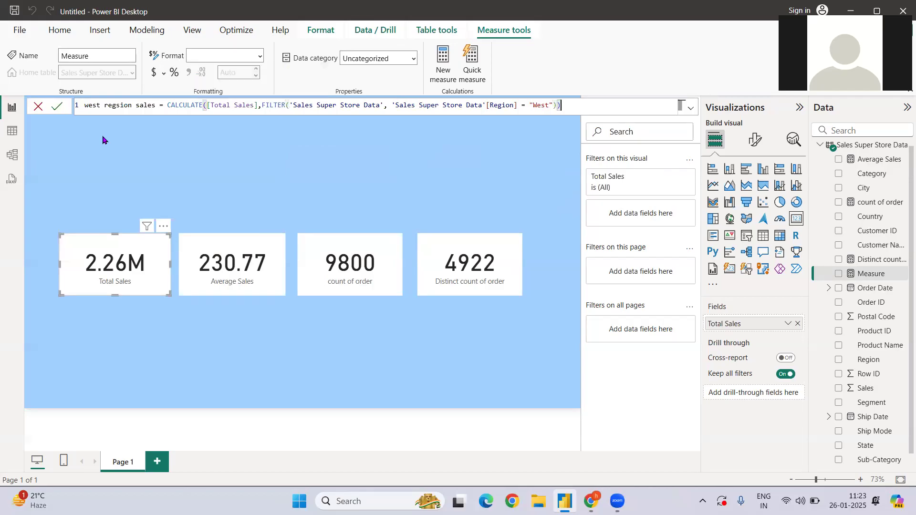
key("Return")
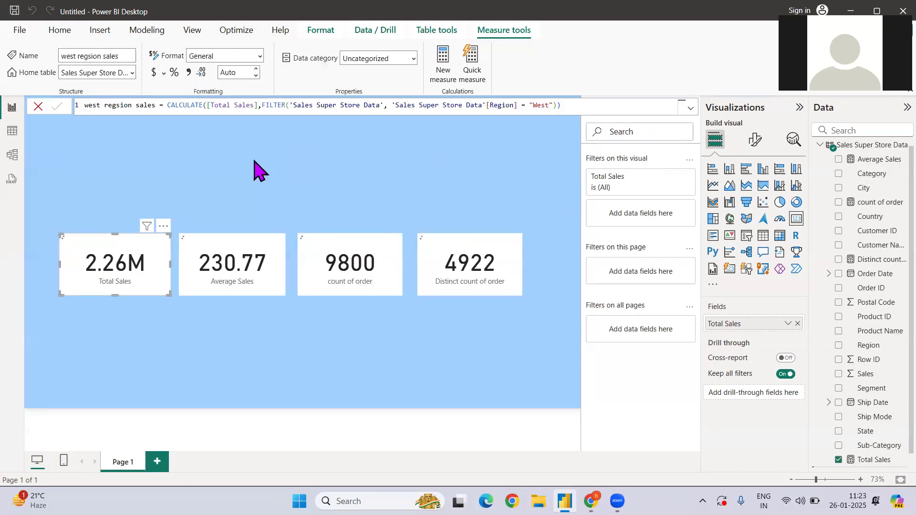
left_click_drag(215, 105, 255, 105)
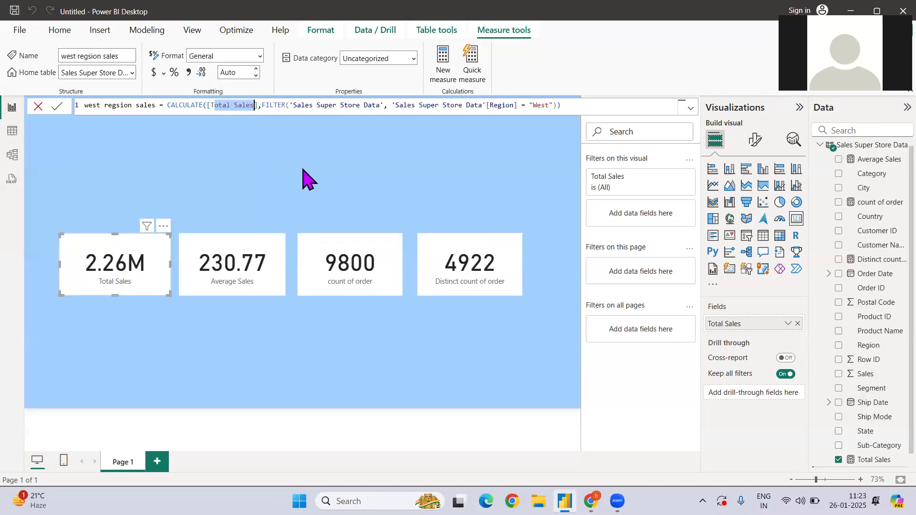
left_click(303, 170)
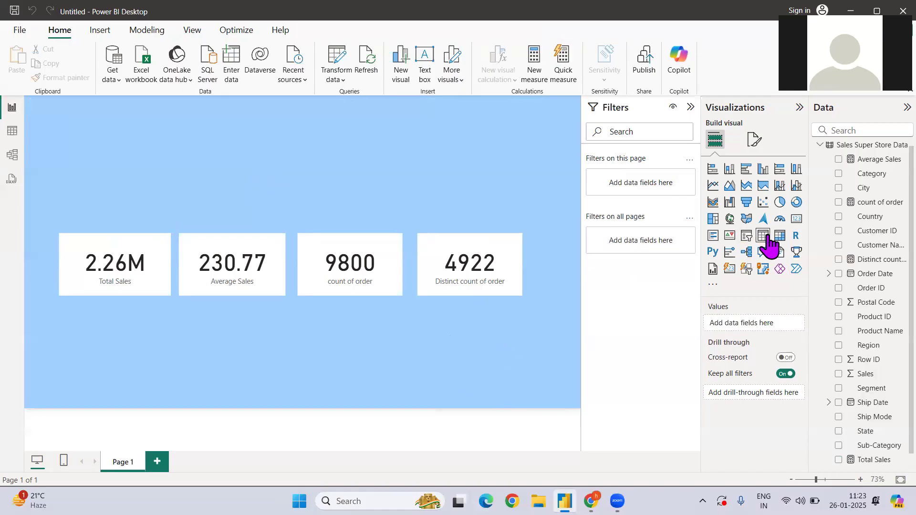
- Add a card directly below the Distinct count of order card, matching its width, and populate it with the west regsion sales measure
left_click(796, 225)
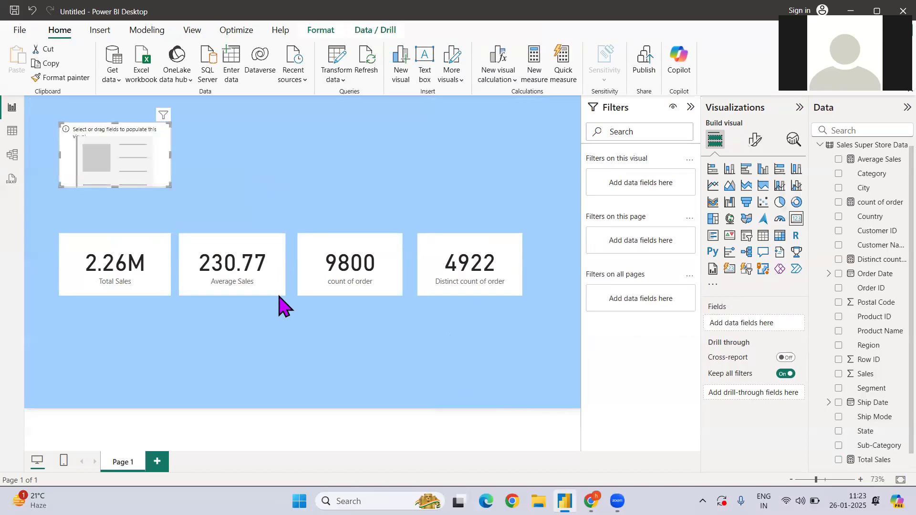
left_click_drag(129, 172, 496, 354)
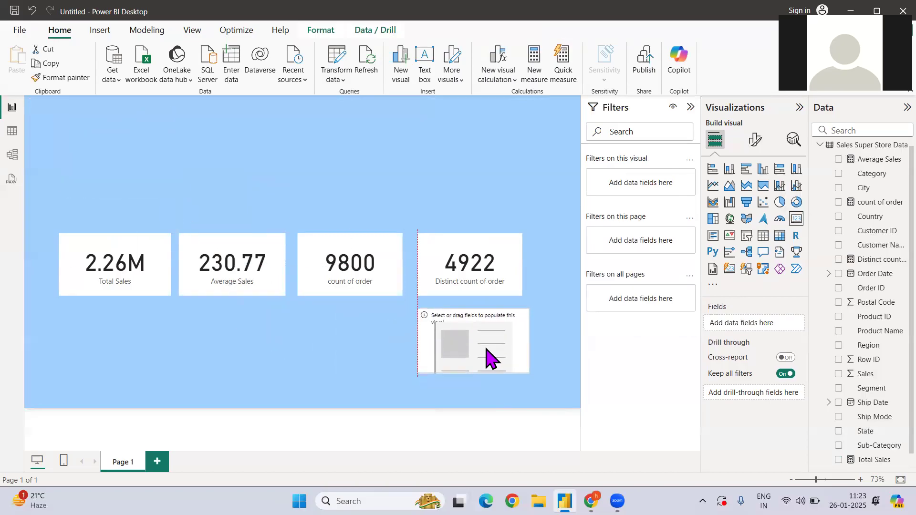
double_click(530, 340)
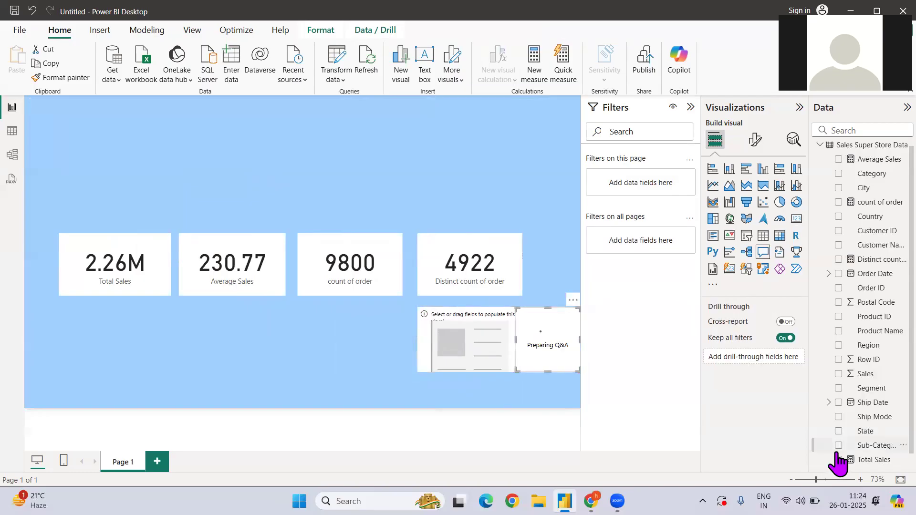
scroll(858, 389, "down", 1)
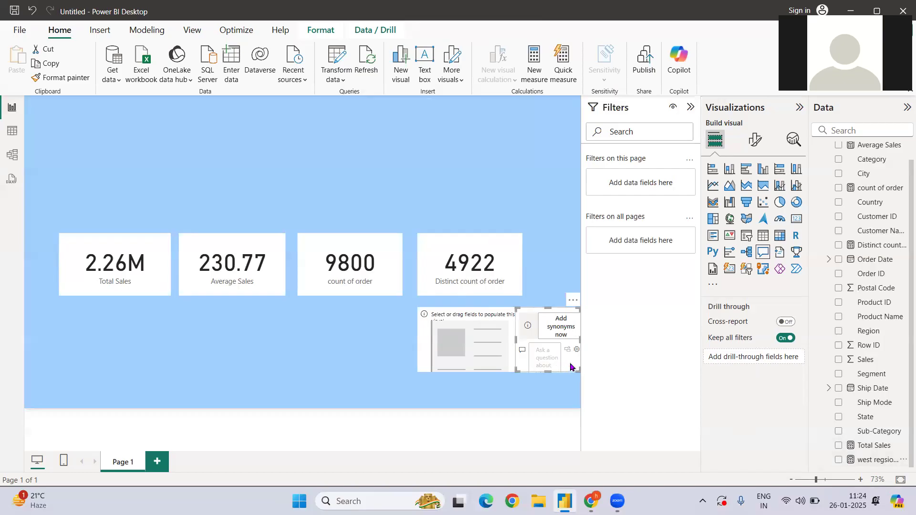
left_click_drag(572, 368, 492, 345)
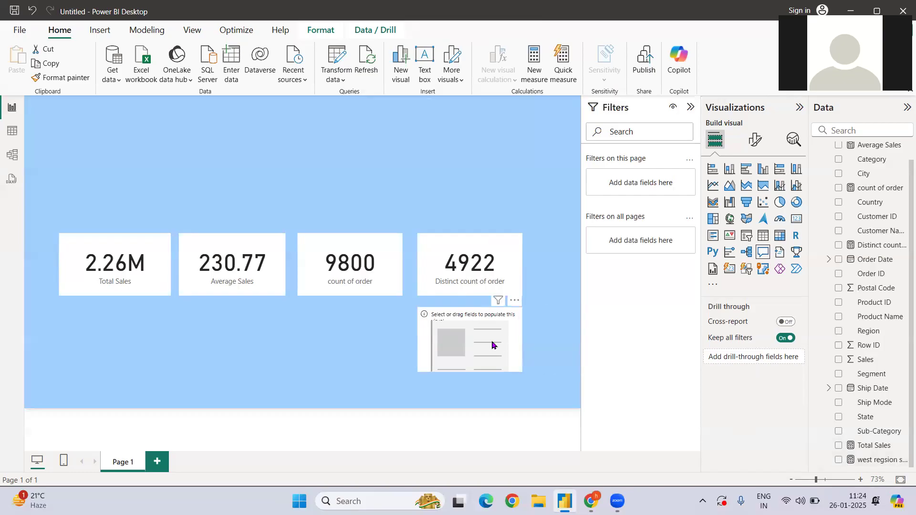
left_click(839, 460)
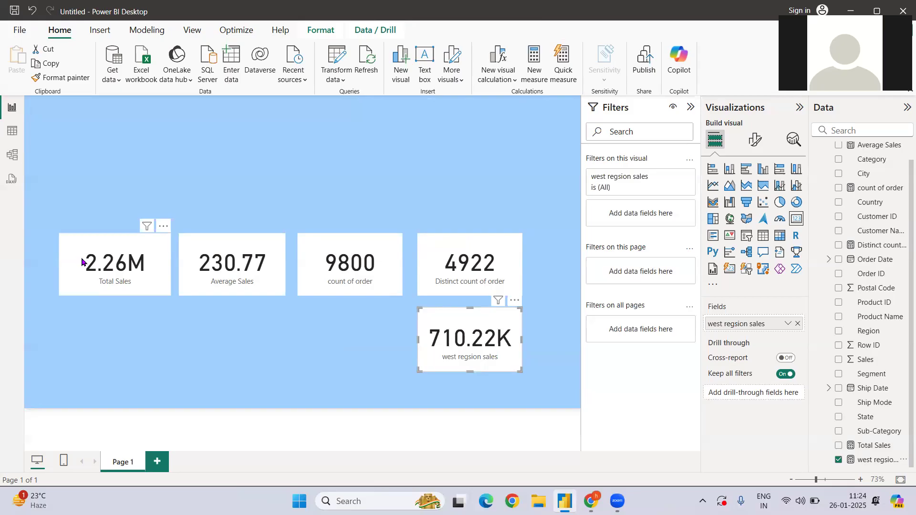
left_click(117, 268)
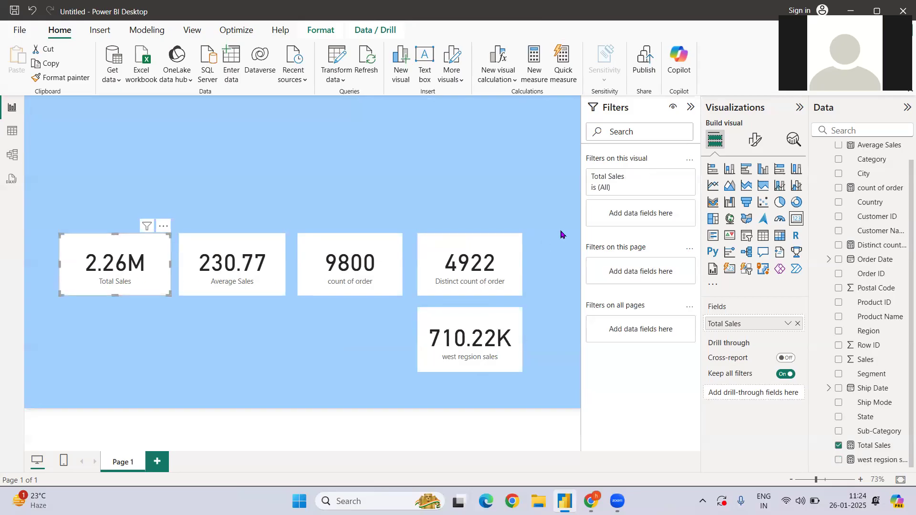
scroll(857, 235, "up", 1)
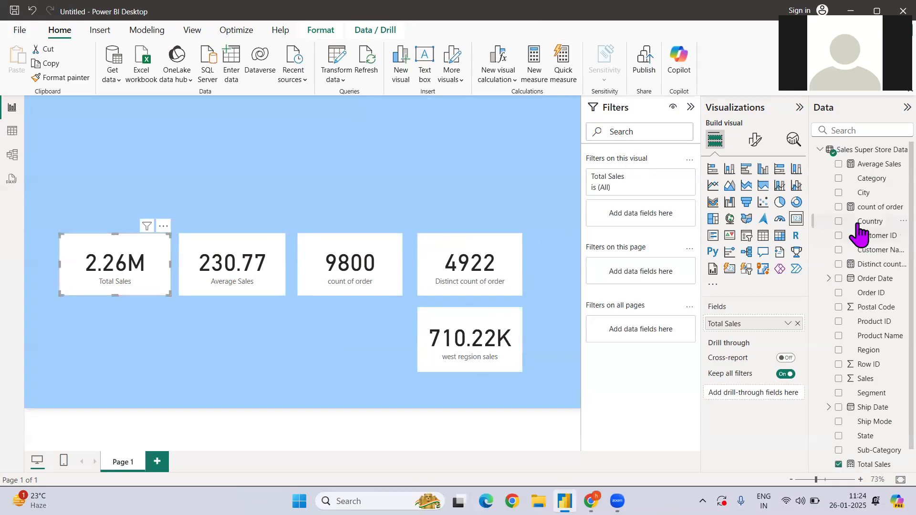
left_click(851, 152)
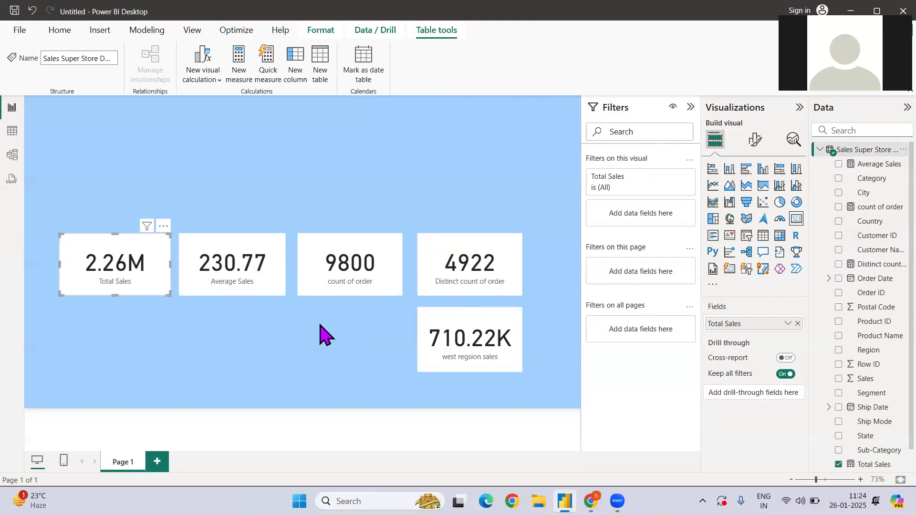
left_click(278, 327)
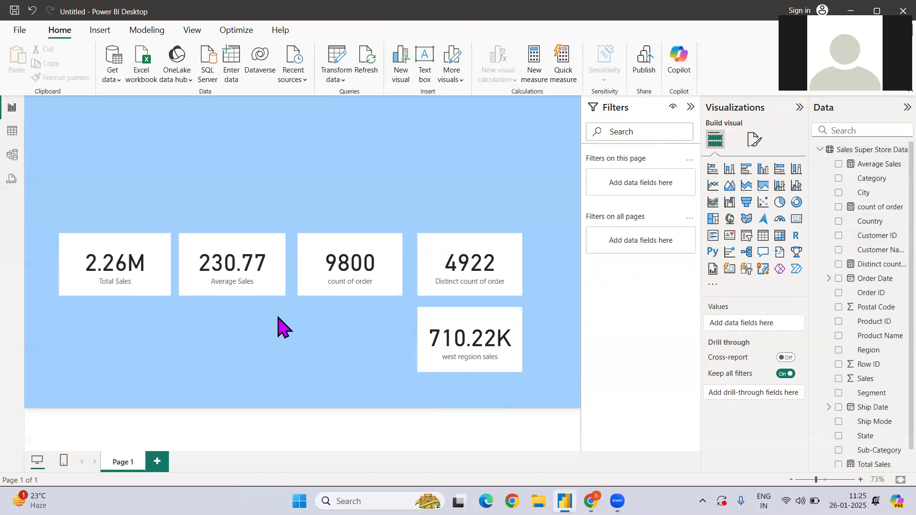